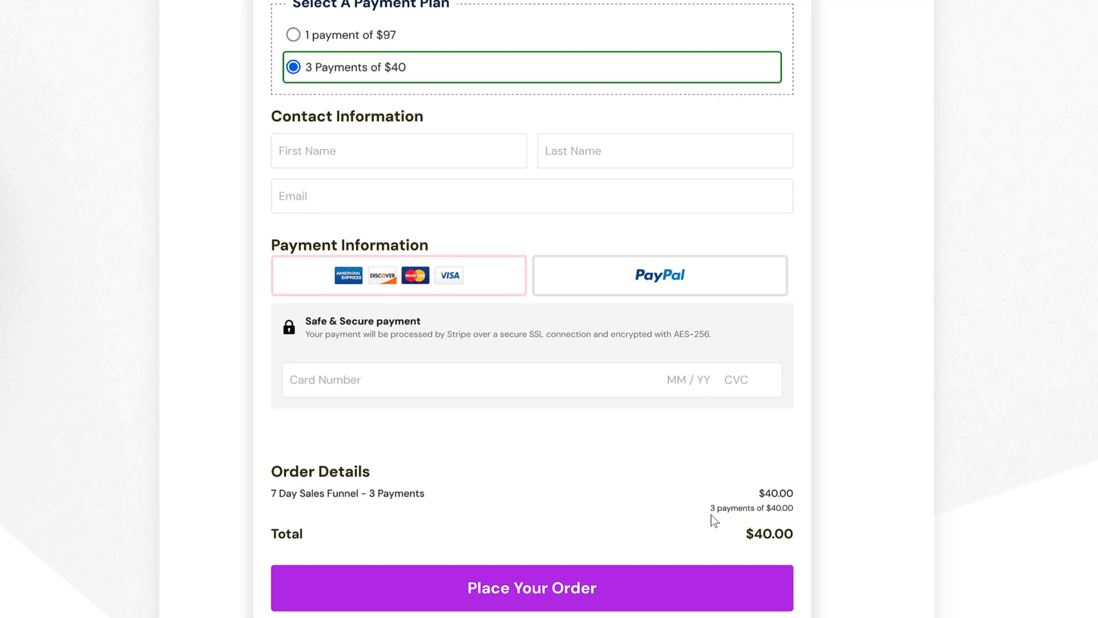
mouse_move(794, 493)
mouse_down()
mouse_move(754, 501)
mouse_move(795, 509)
mouse_up()
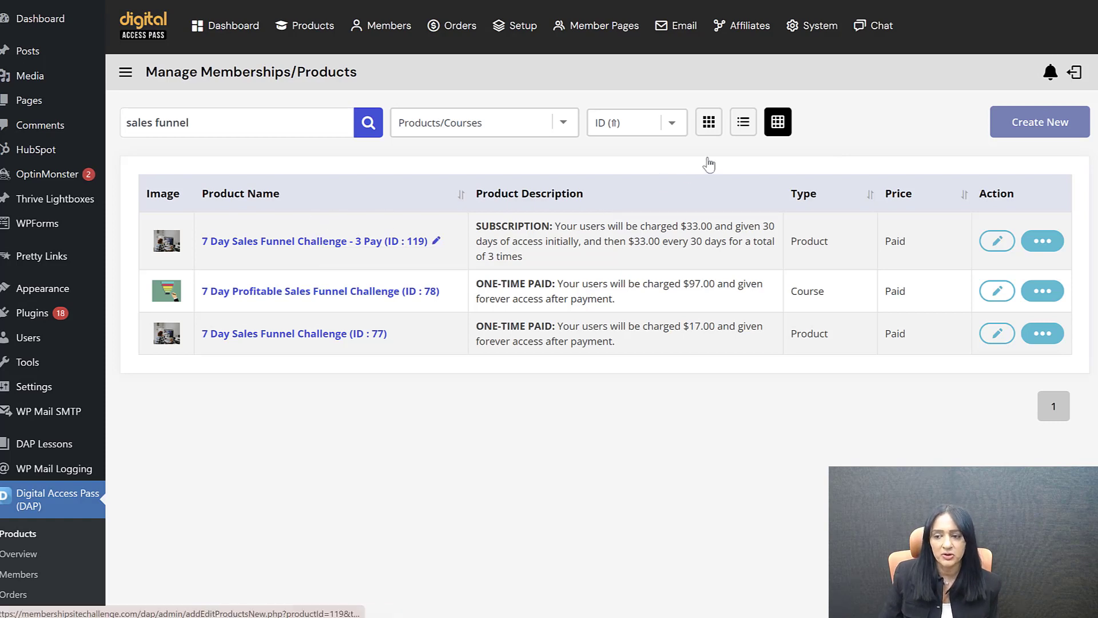
Create a new membership with the name and description "7 Day Sales Funnel - 3 Payments" and save it
click(1036, 112)
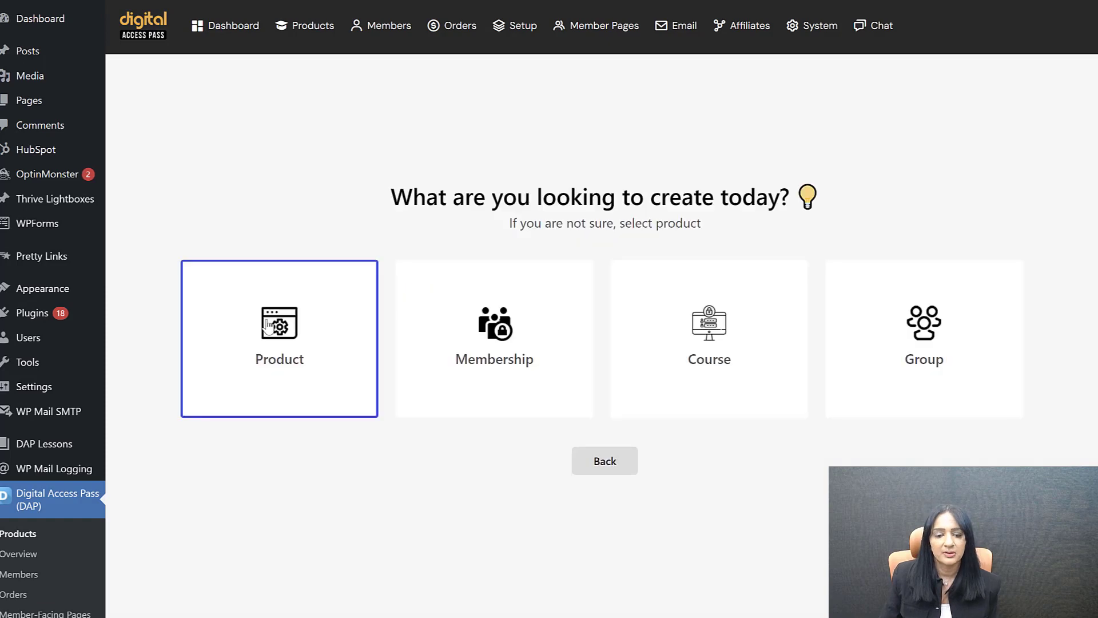
click(562, 341)
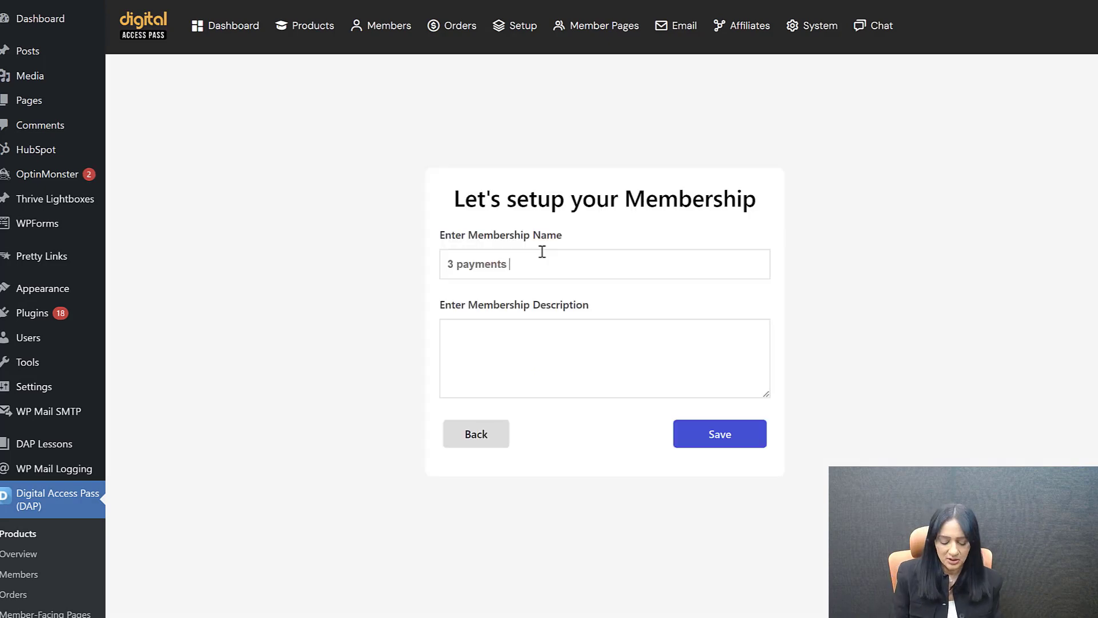
key(BackSpace)
key(BackSpace)
key(BackSpace)
key(BackSpace)
key(BackSpace)
key(BackSpace)
key(BackSpace)
key(BackSpace)
key(BackSpace)
key(BackSpace)
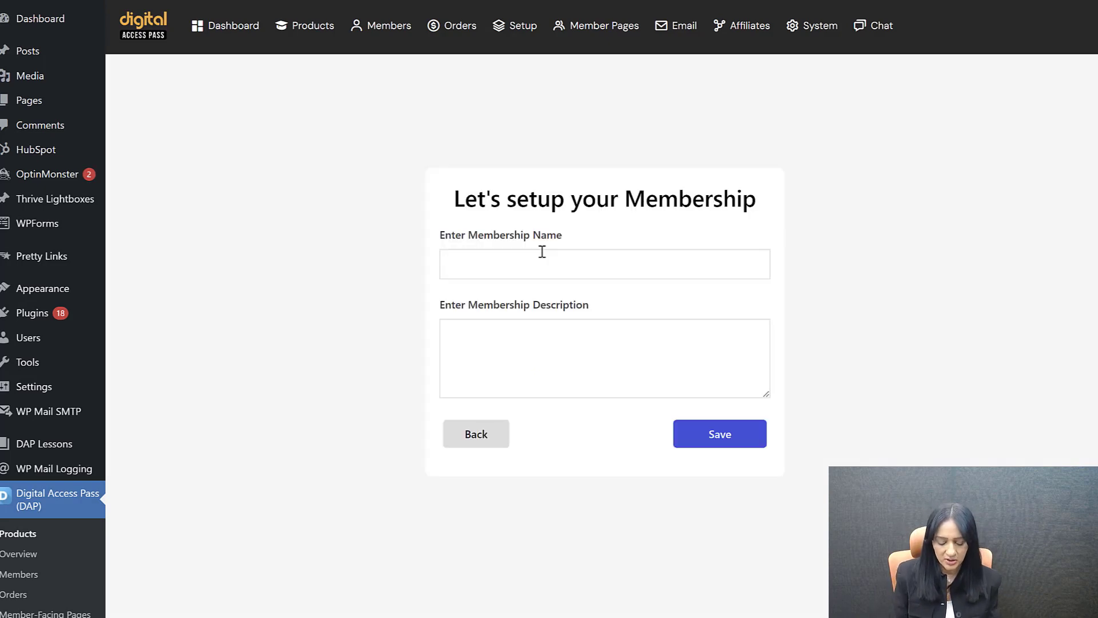
text(7 Da)
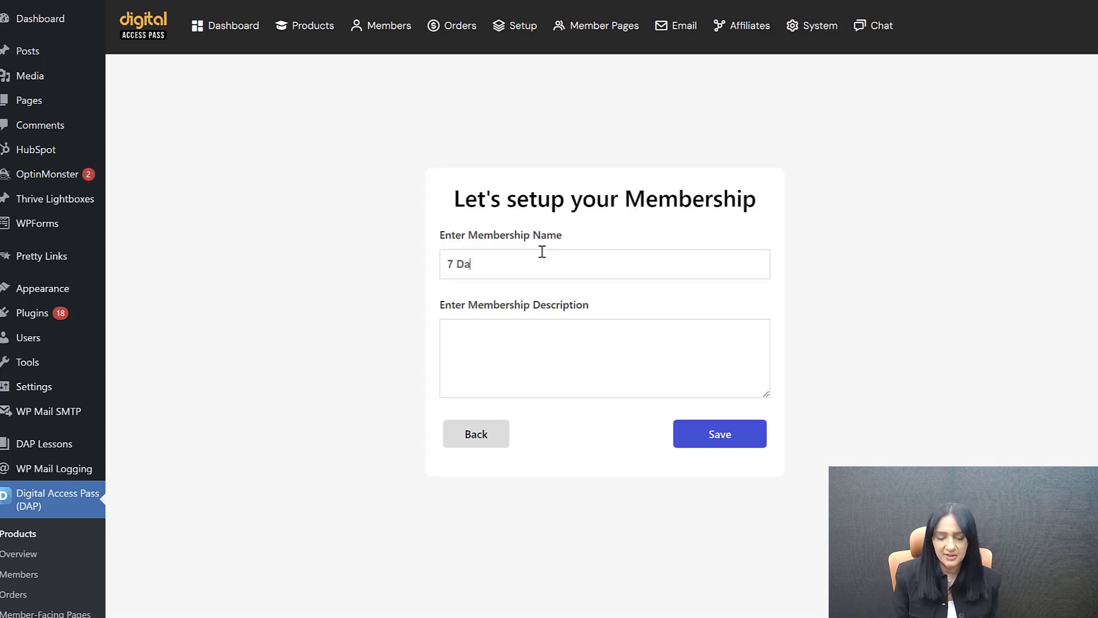
text(y Sales Funnel - 3 Payments)
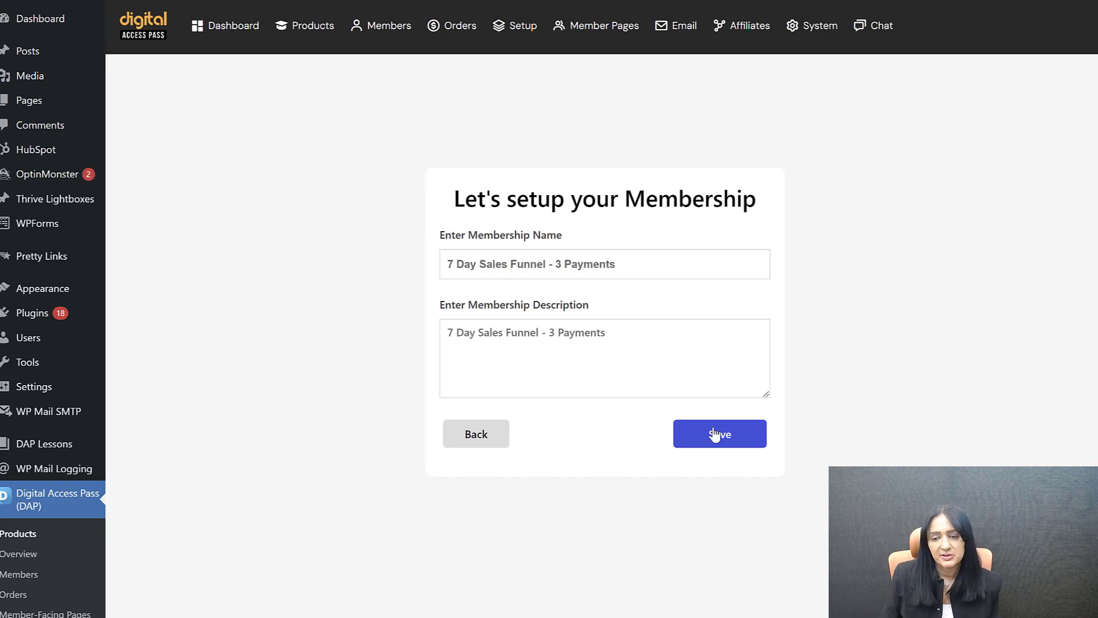
click(714, 435)
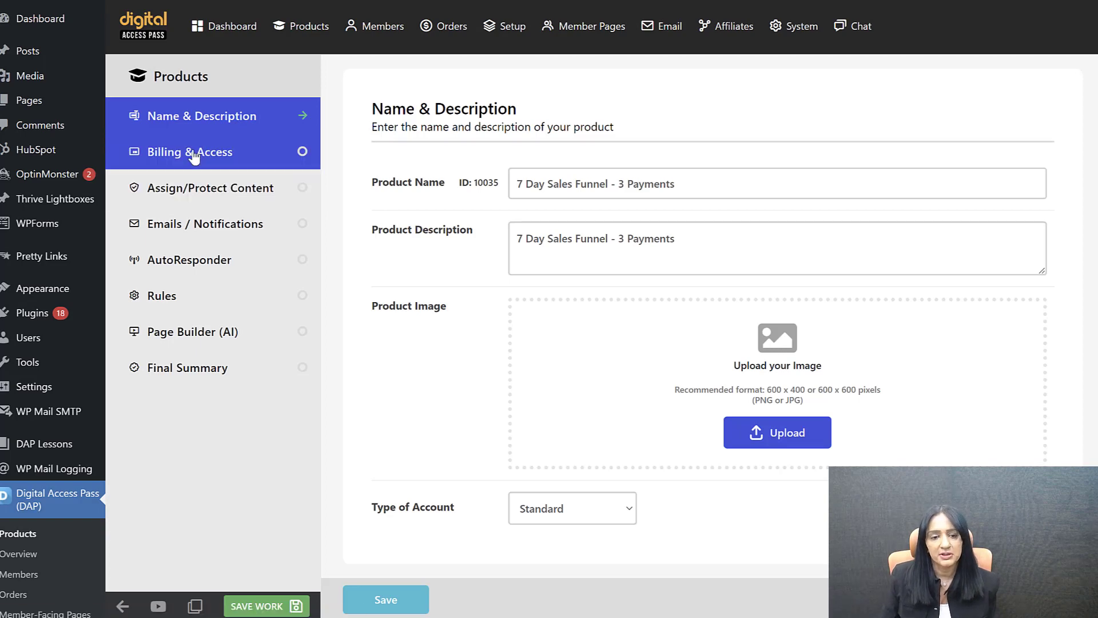
Set the product's recurring price to 40.00, limit the total number of payments to a fixed 3, and save the billing settings
click(194, 154)
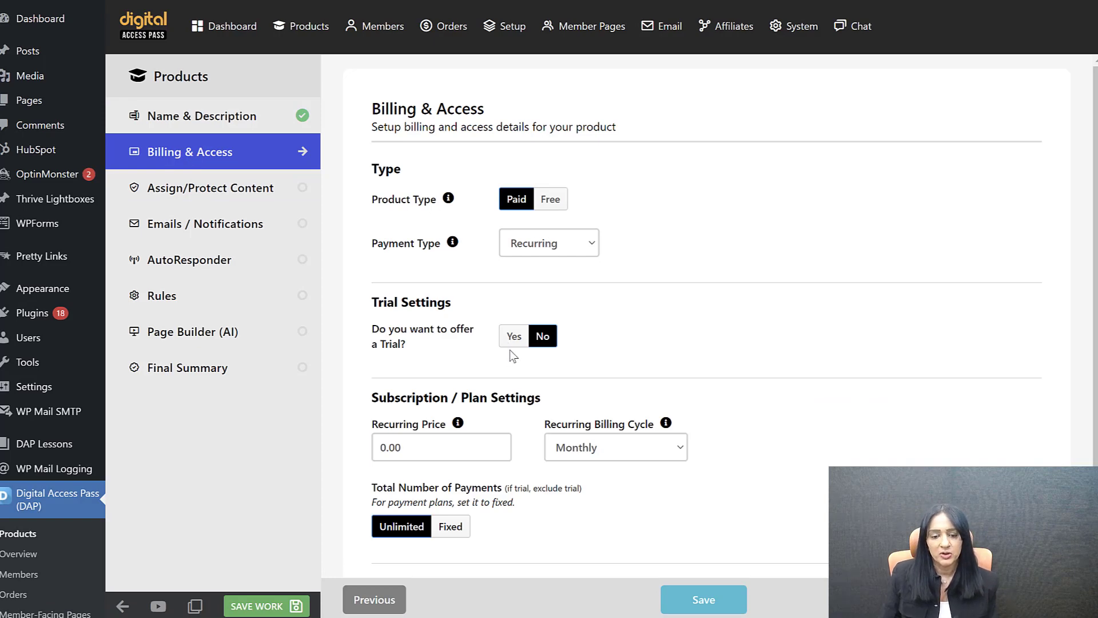
click(382, 450)
text(4)
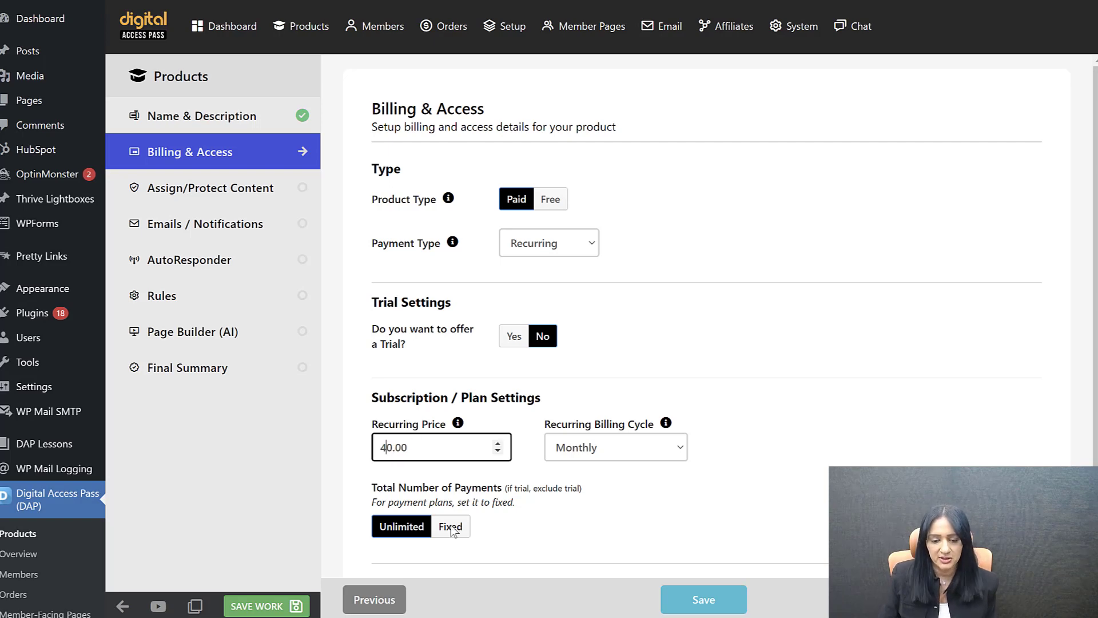
click(450, 526)
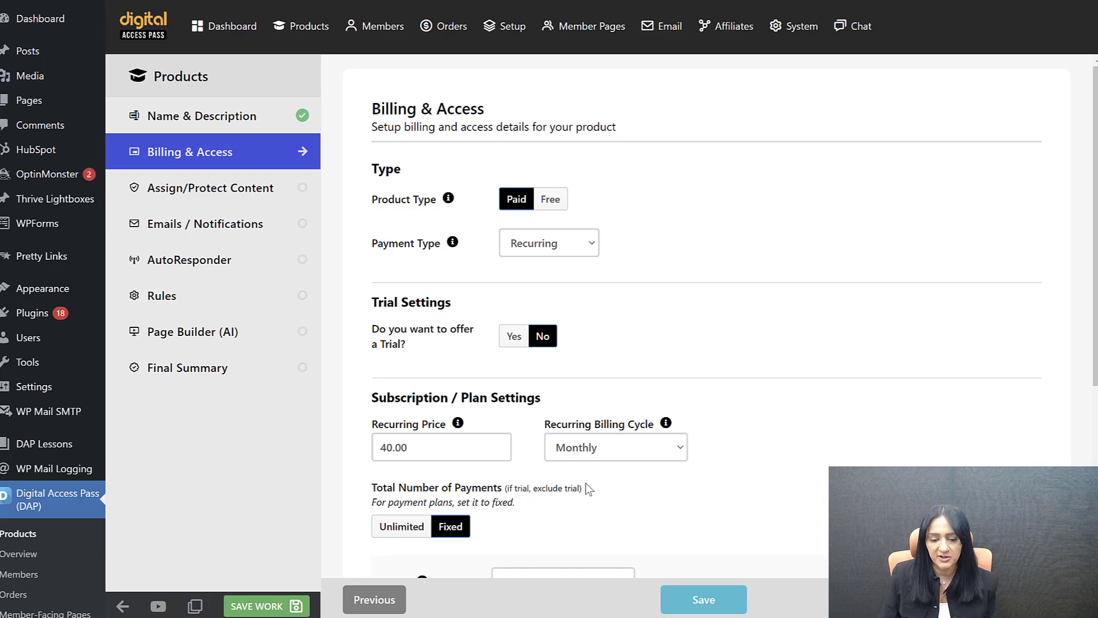
scroll(586, 482, down, 1)
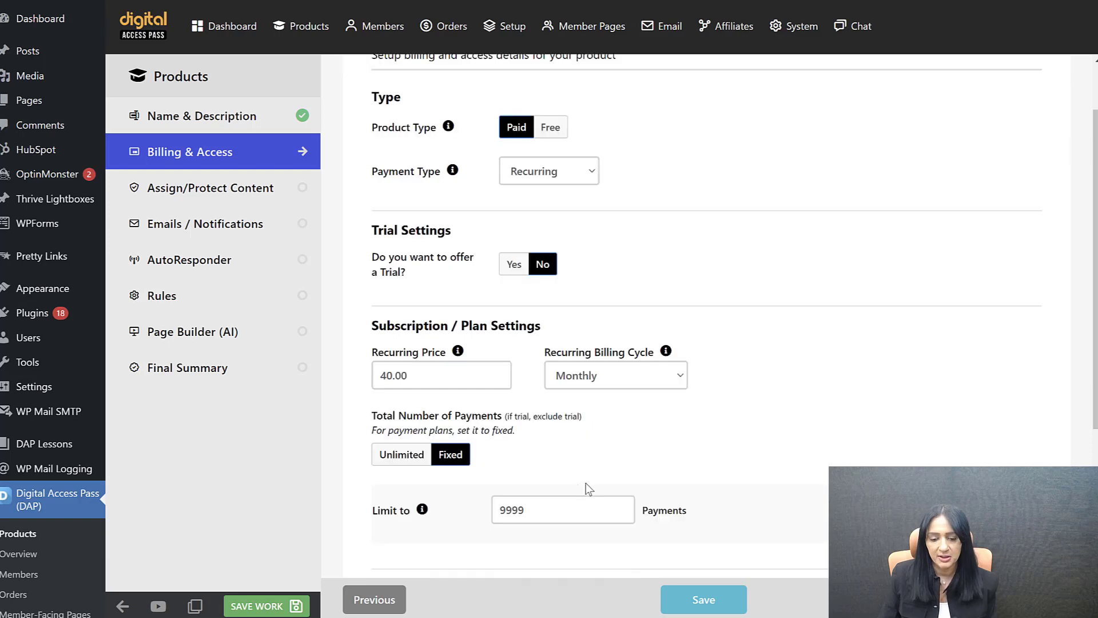
double_click(560, 517)
text(3)
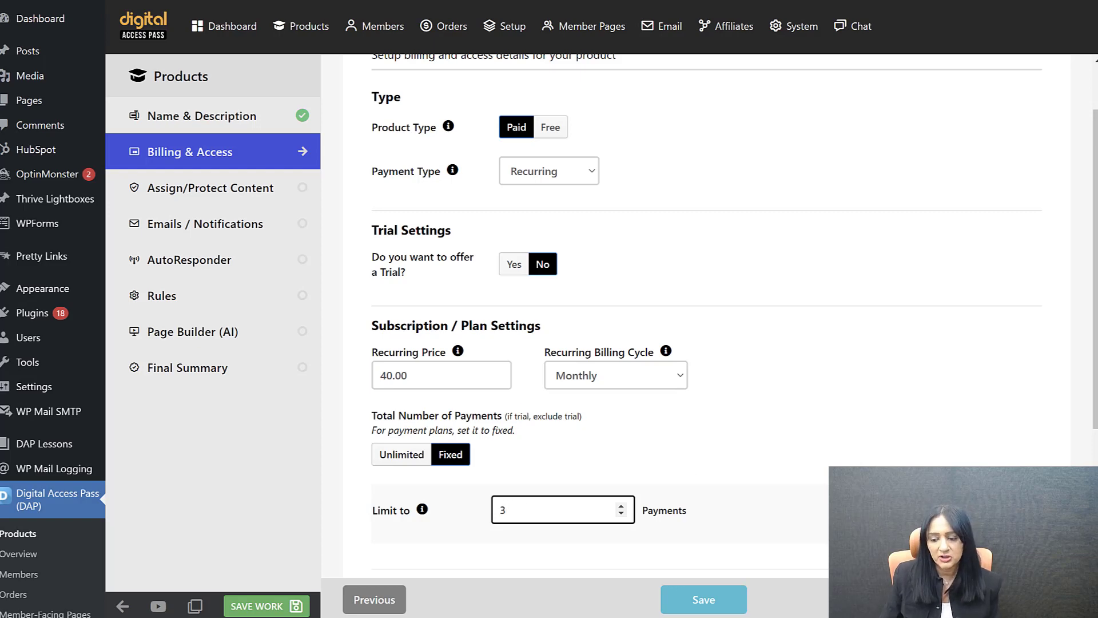
click(1033, 599)
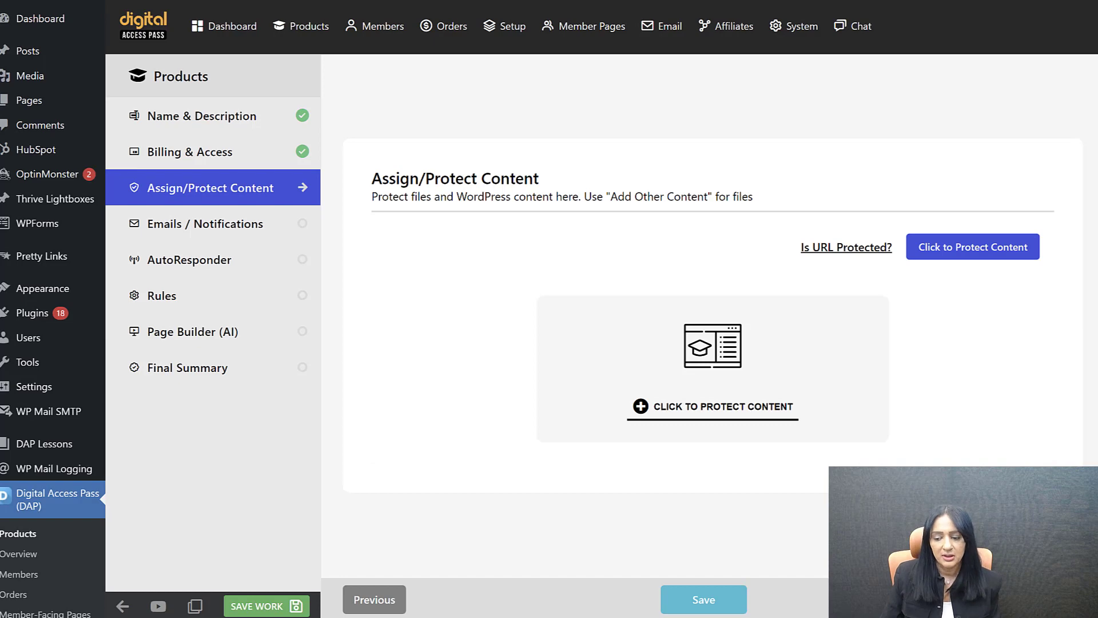
Set the product's chaining rules to Same Rule for all Chained Products
click(1033, 600)
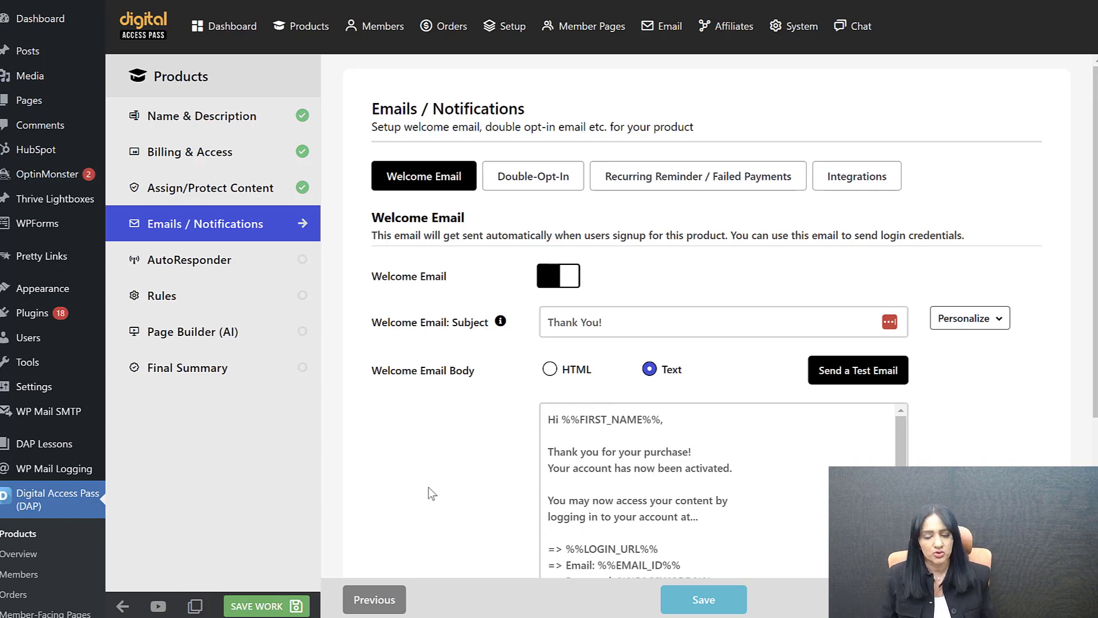
click(190, 296)
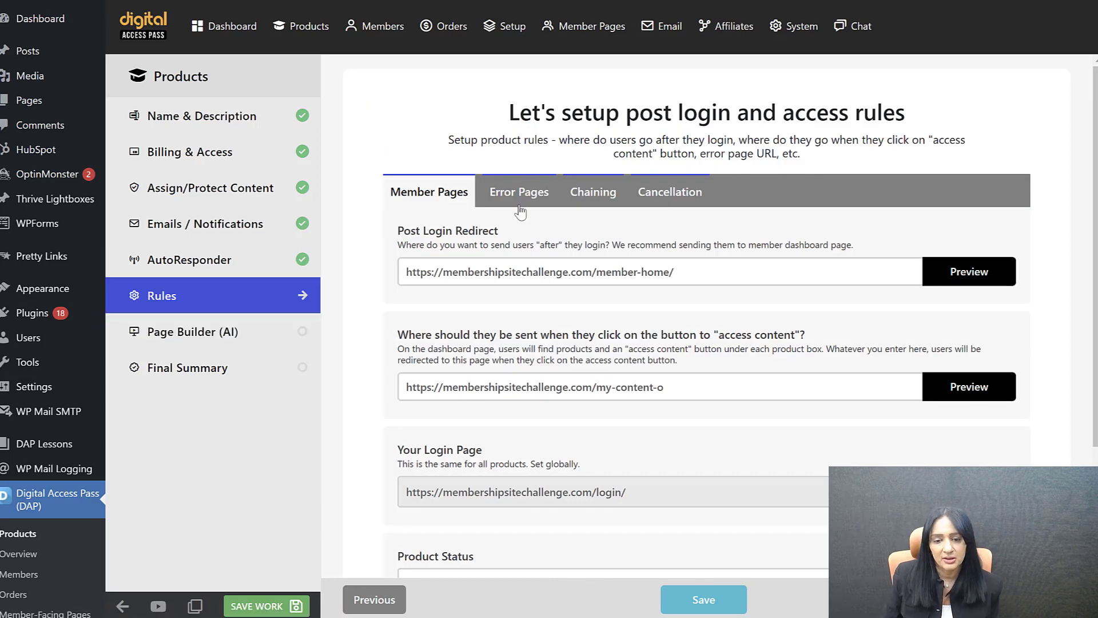
click(614, 197)
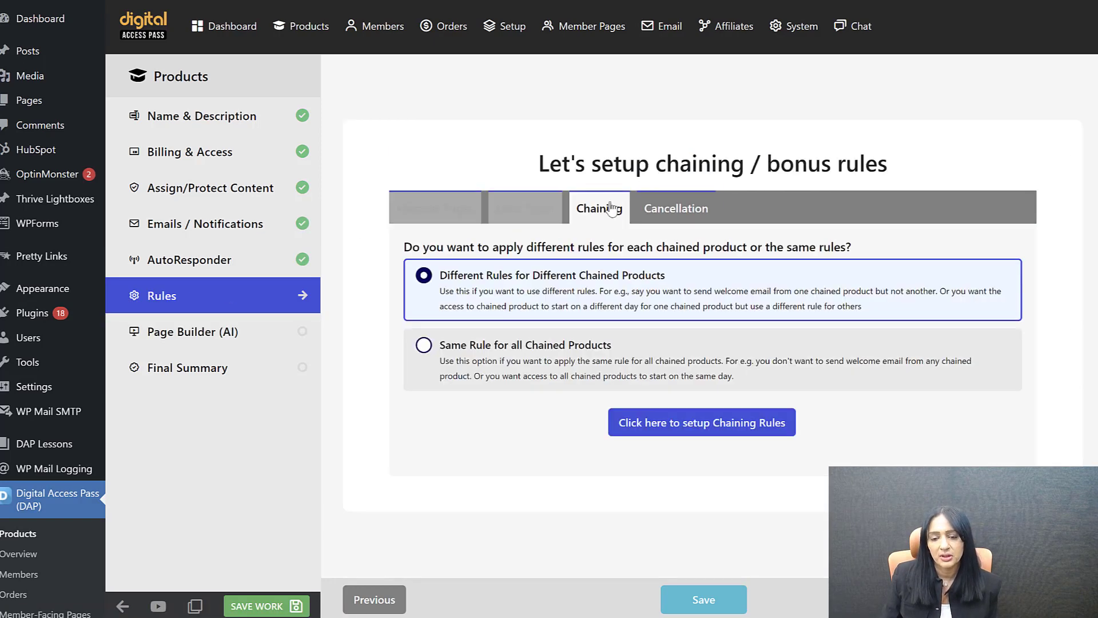
click(535, 346)
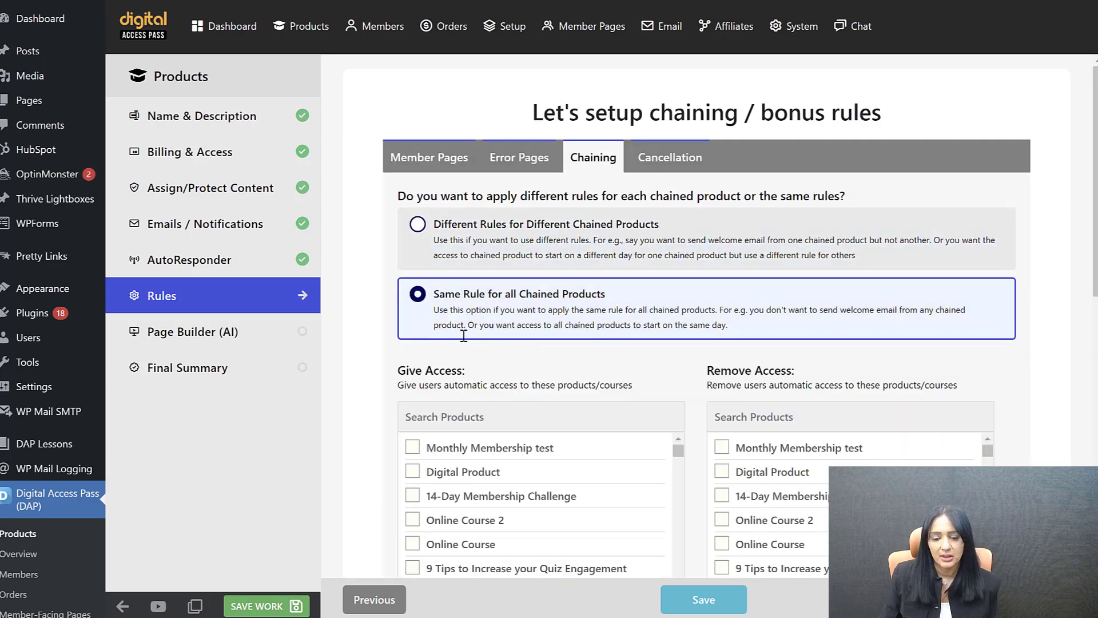
Give automatic access to 7 Day Profitable Sales Funnel Challenge and choose not to send the welcome email from chained products
scroll(466, 332, down, 2)
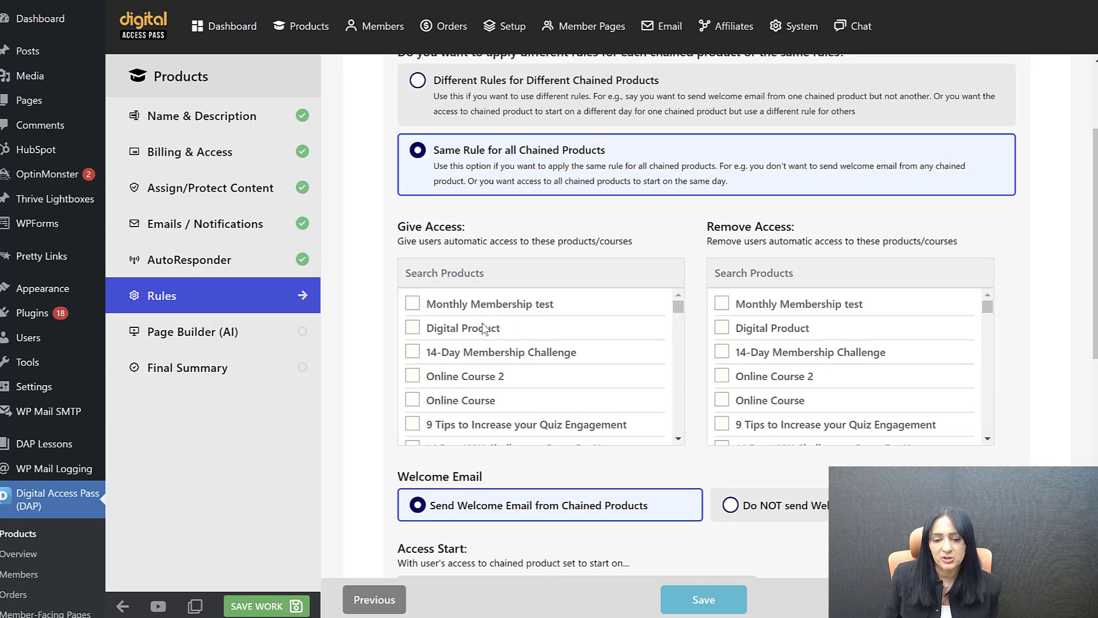
click(483, 276)
text(7 day)
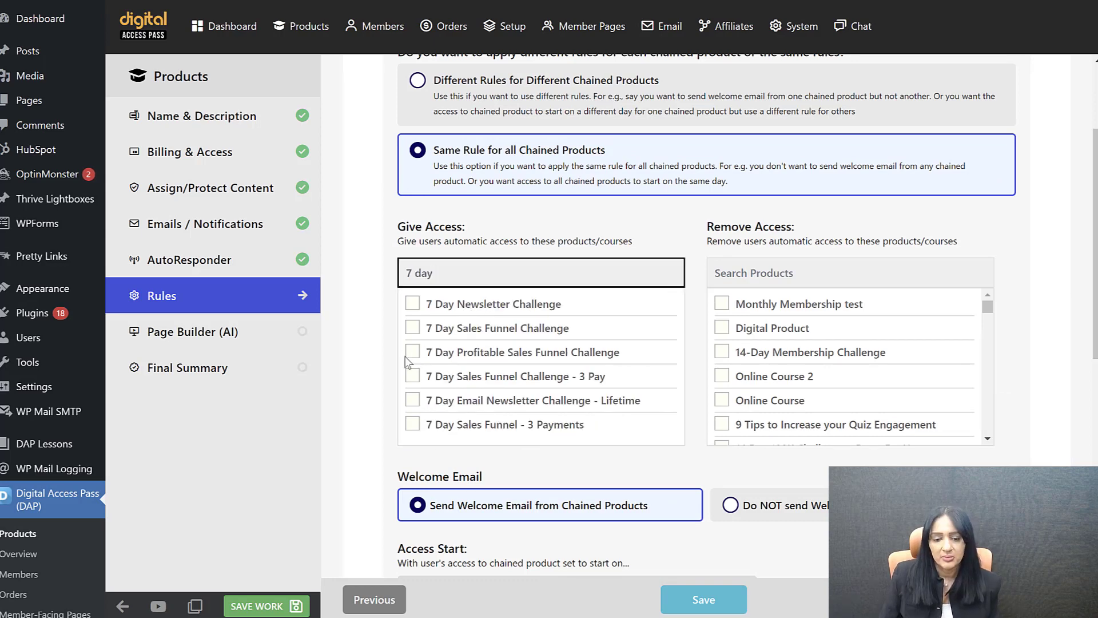
click(412, 352)
scroll(492, 182, down, 5)
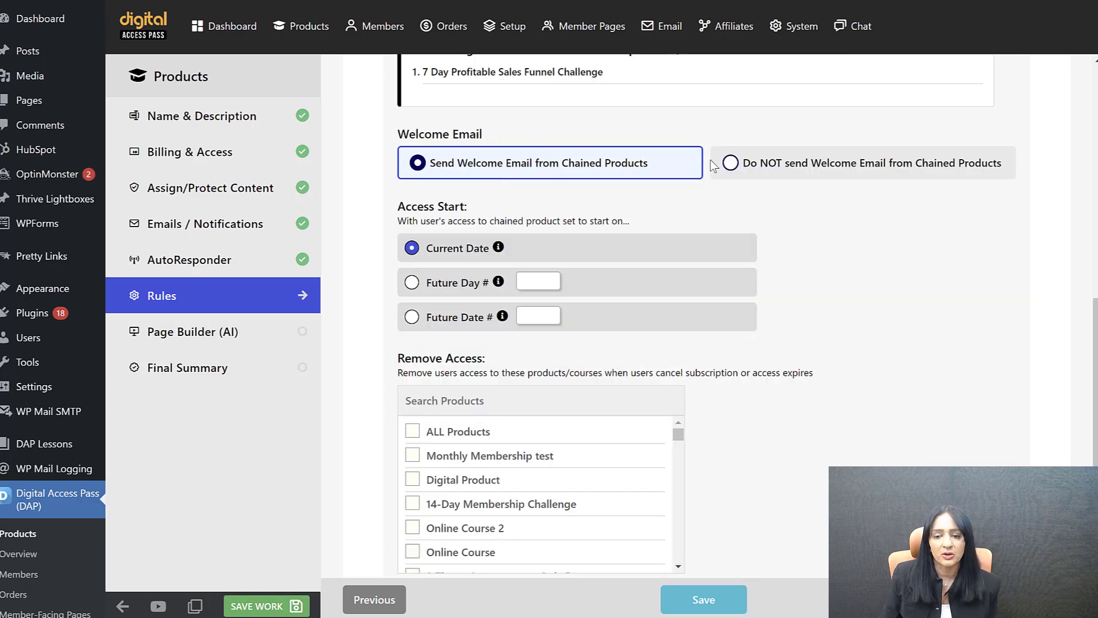
click(820, 279)
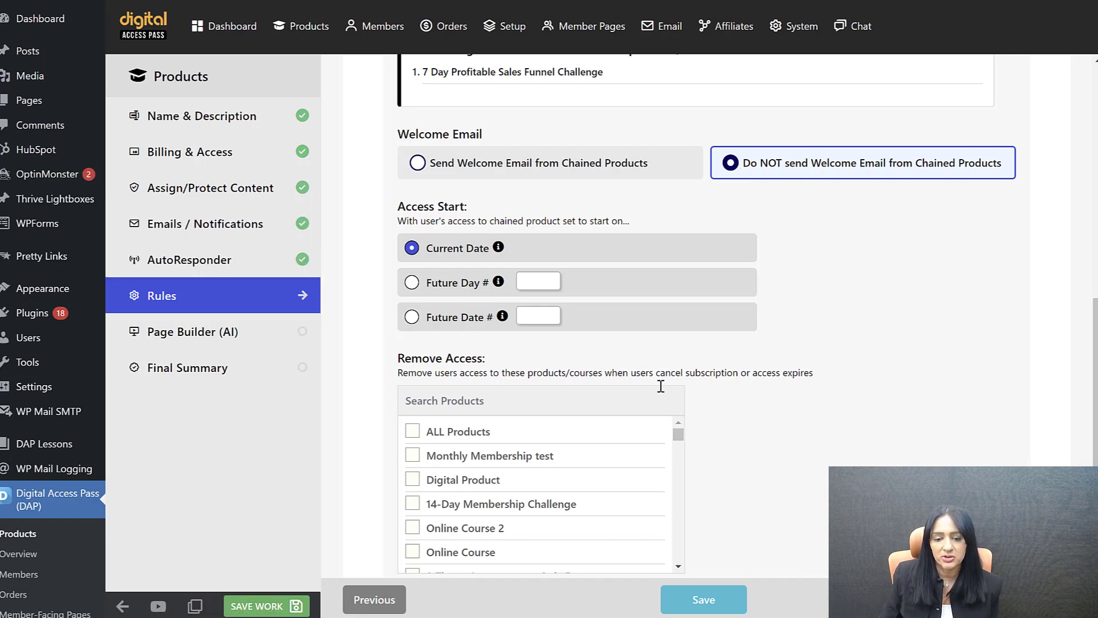
Search for "7" among the products whose access is removed when users cancel or their access expires
scroll(772, 408, down, 2)
click(498, 258)
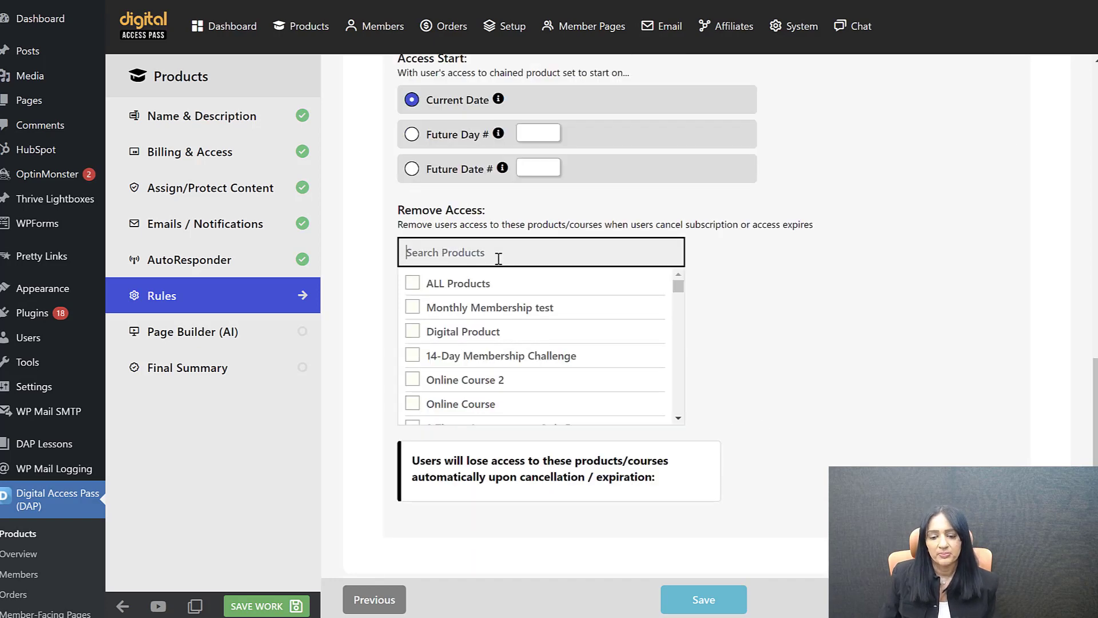
text(7)
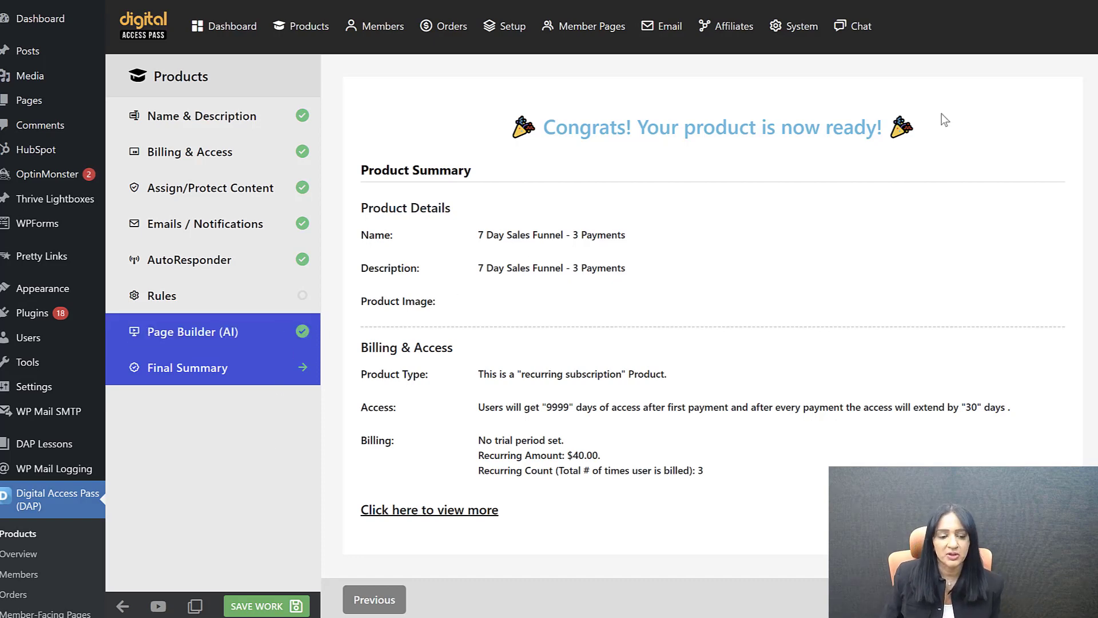
Switch to SmartPayCart's buy buttons and open the 7 Day Sales Funnel Challenge button for editing
scroll(826, 267, down, 1)
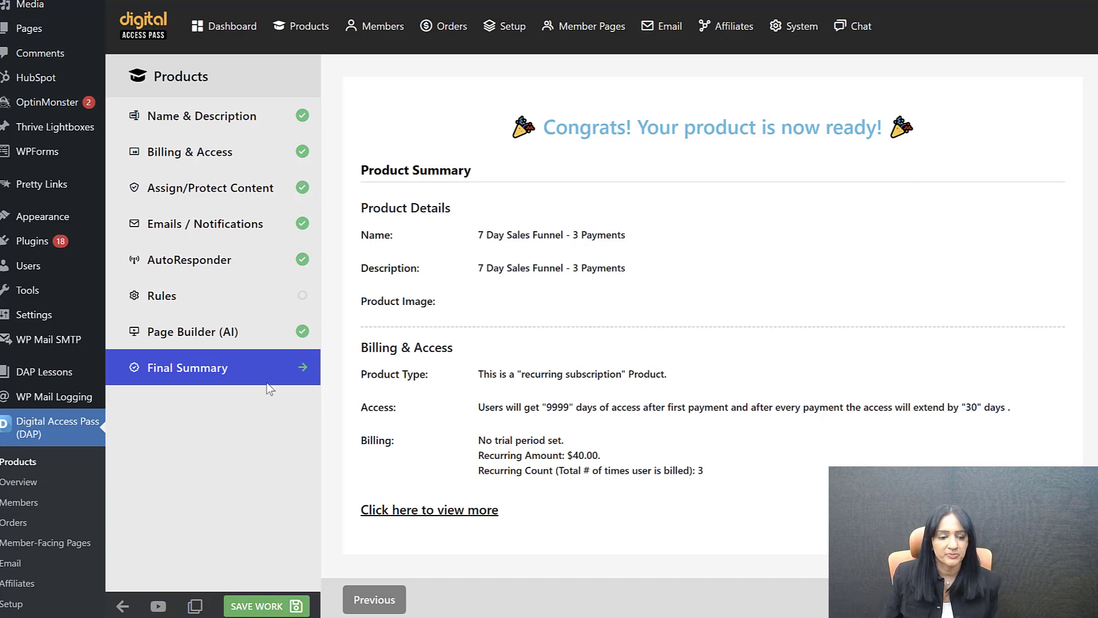
scroll(91, 293, down, 3)
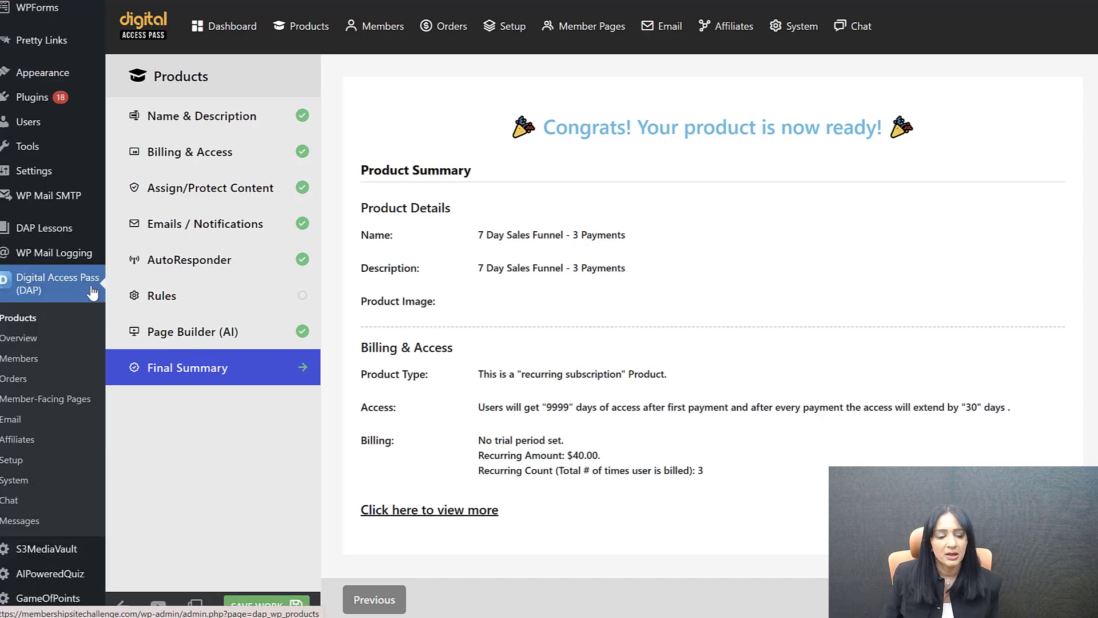
scroll(171, 412, down, 2)
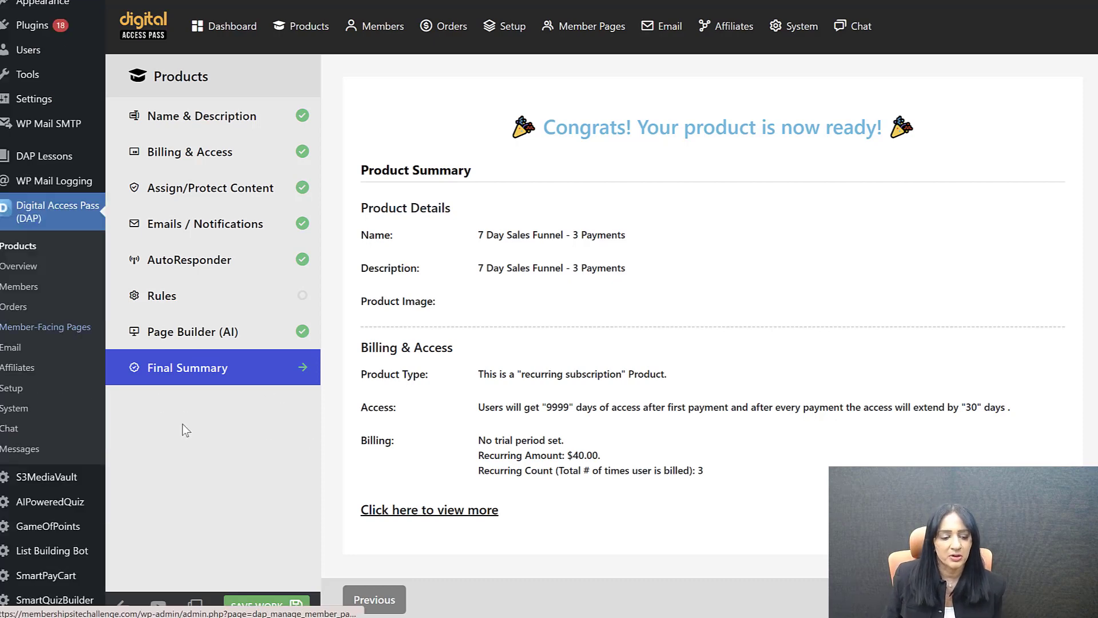
scroll(65, 578, down, 2)
click(43, 482)
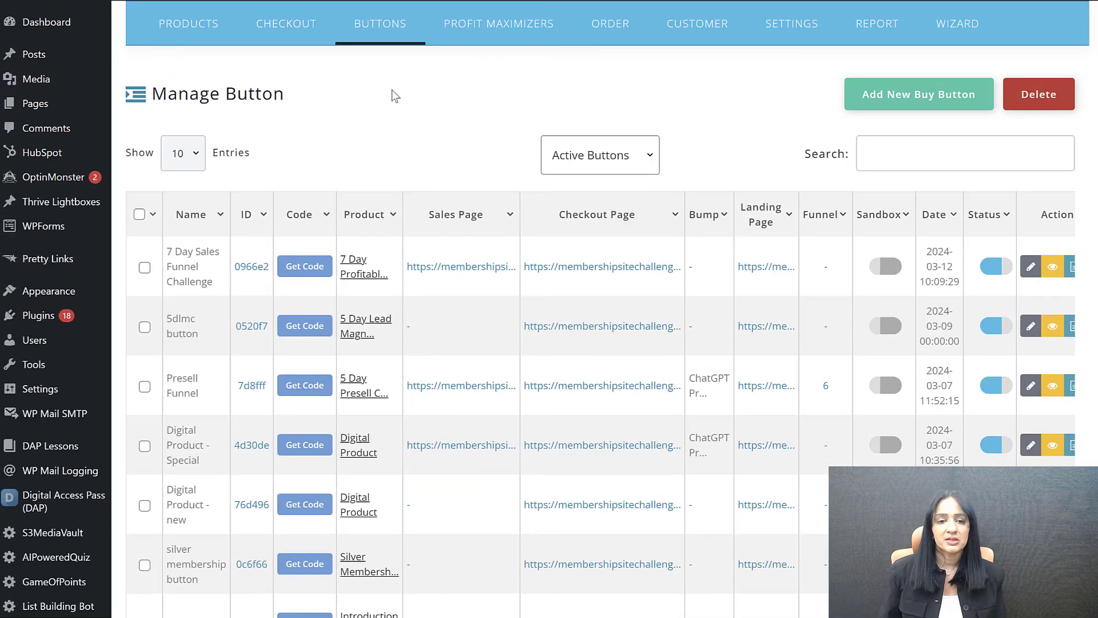
click(391, 22)
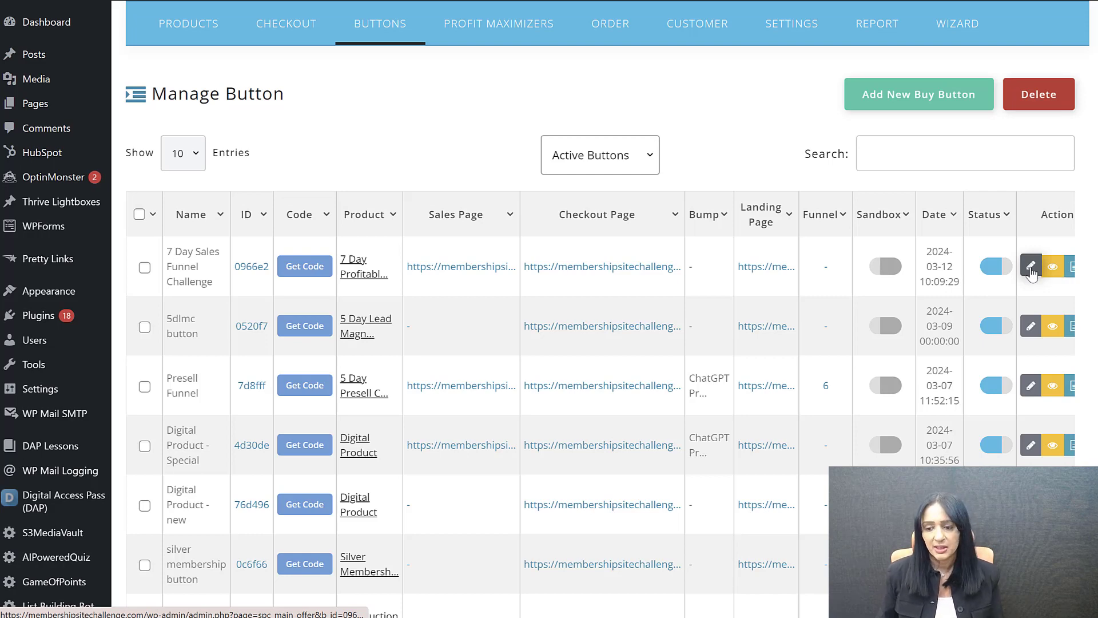
click(1030, 266)
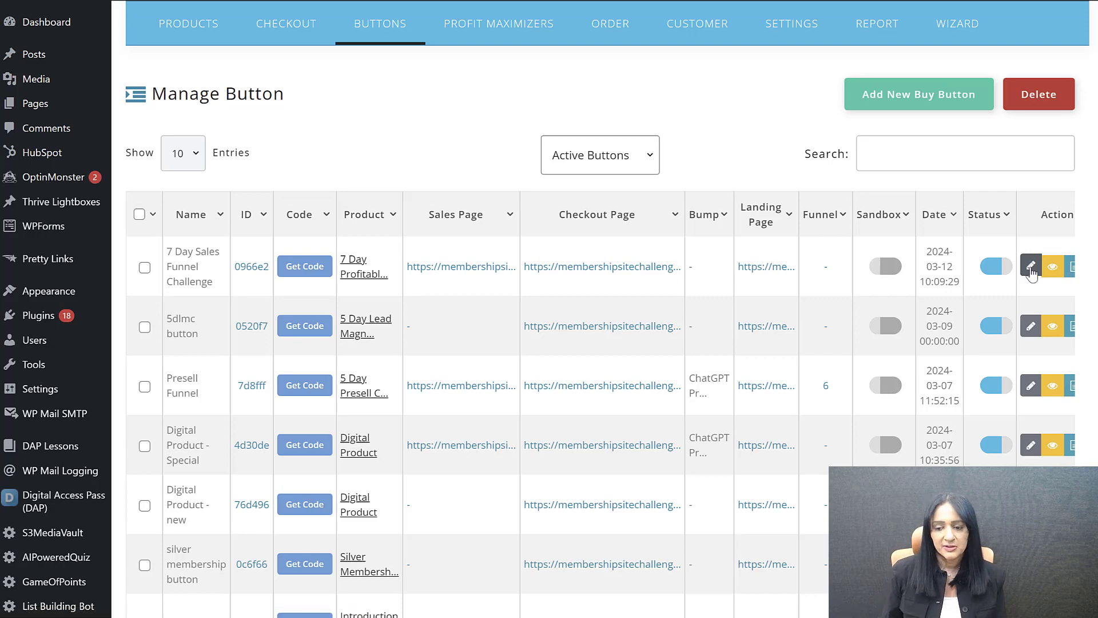
View the product details of the button's selected product, including its price and access, and close them
scroll(231, 199, down, 4)
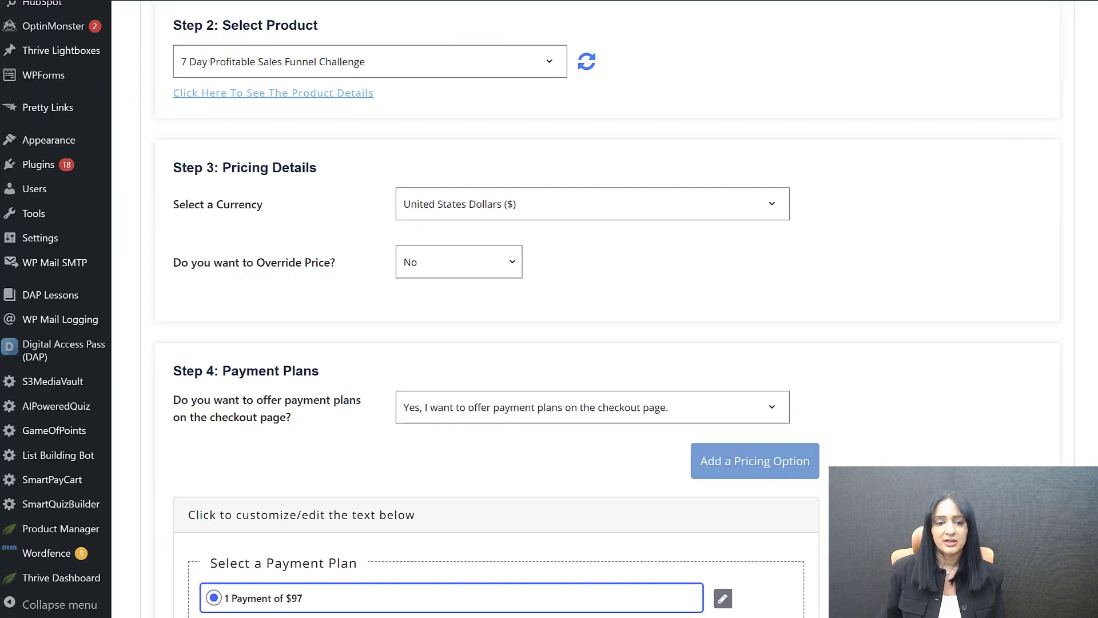
click(355, 94)
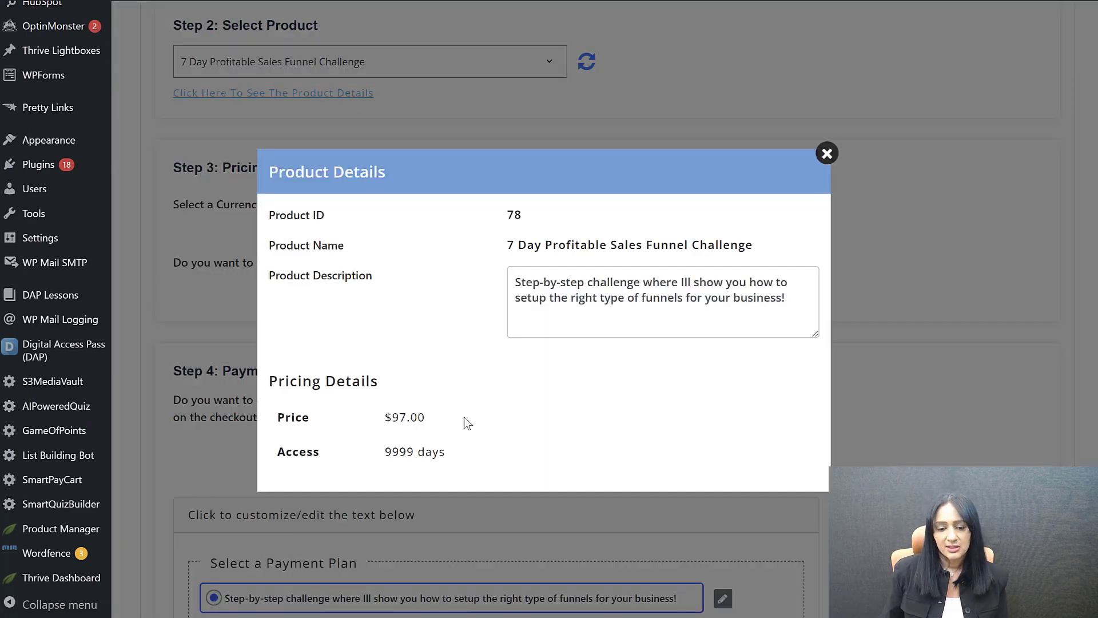
click(827, 153)
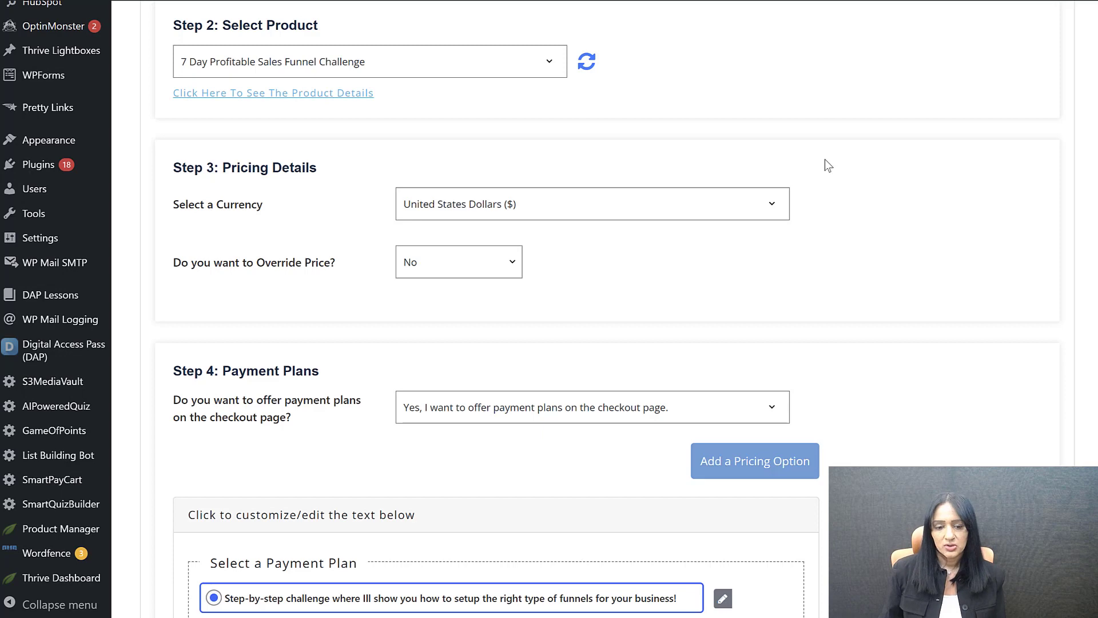
Set the checkout page's payment plans option to "No, I don't want to offer any payment plans."
scroll(486, 324, down, 3)
click(501, 193)
click(501, 216)
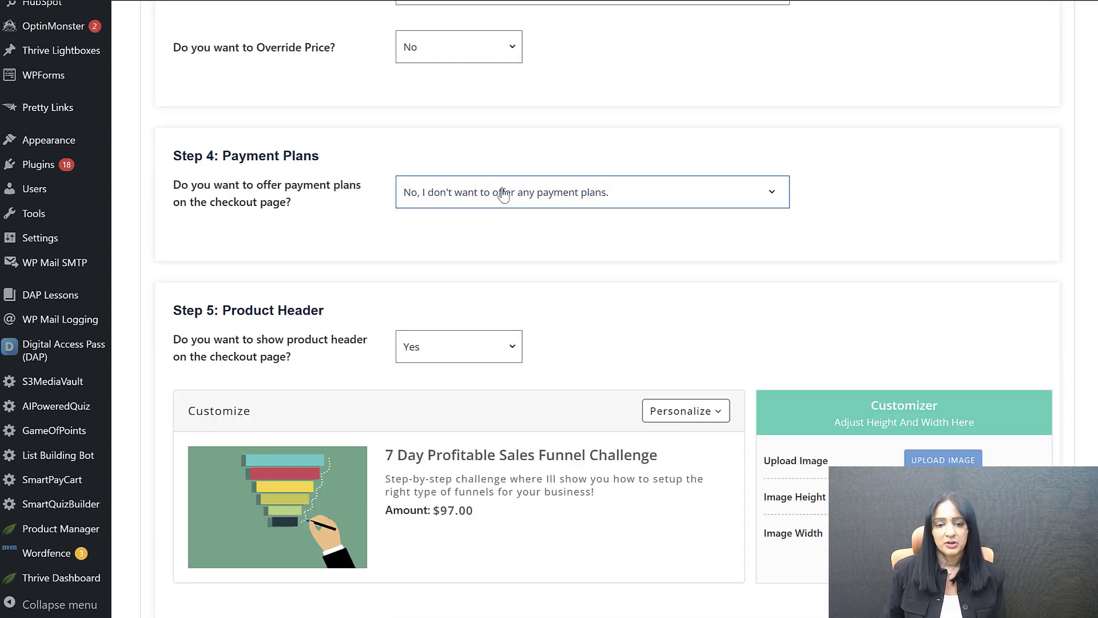
click(503, 195)
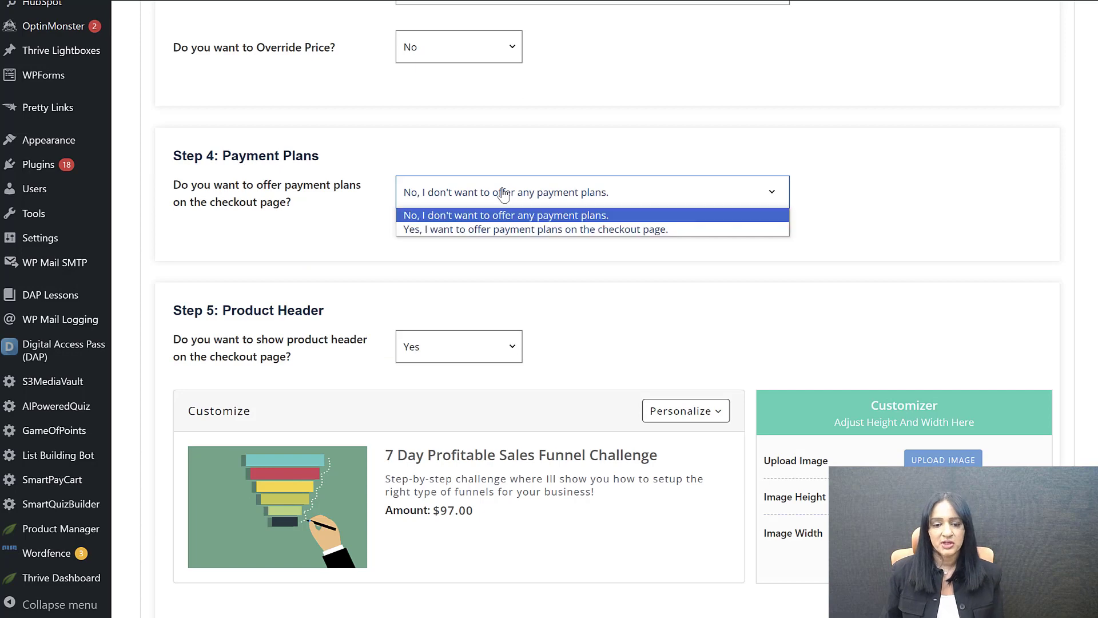
click(511, 230)
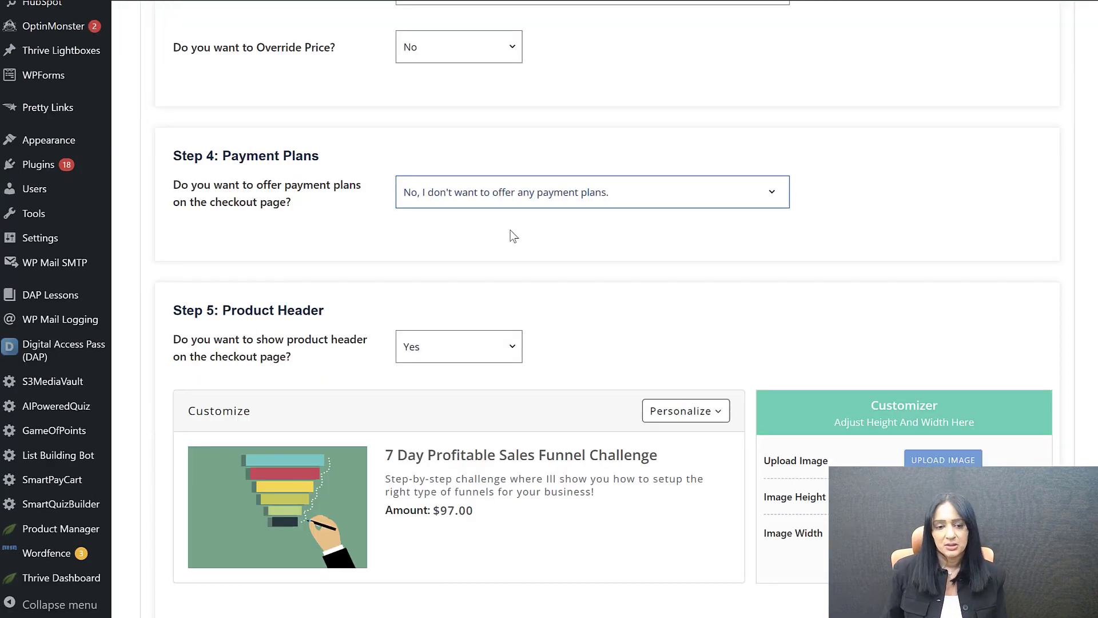
Offer payment plans on the checkout page and set the first payment plan's text to "1 payment of $97"
click(511, 230)
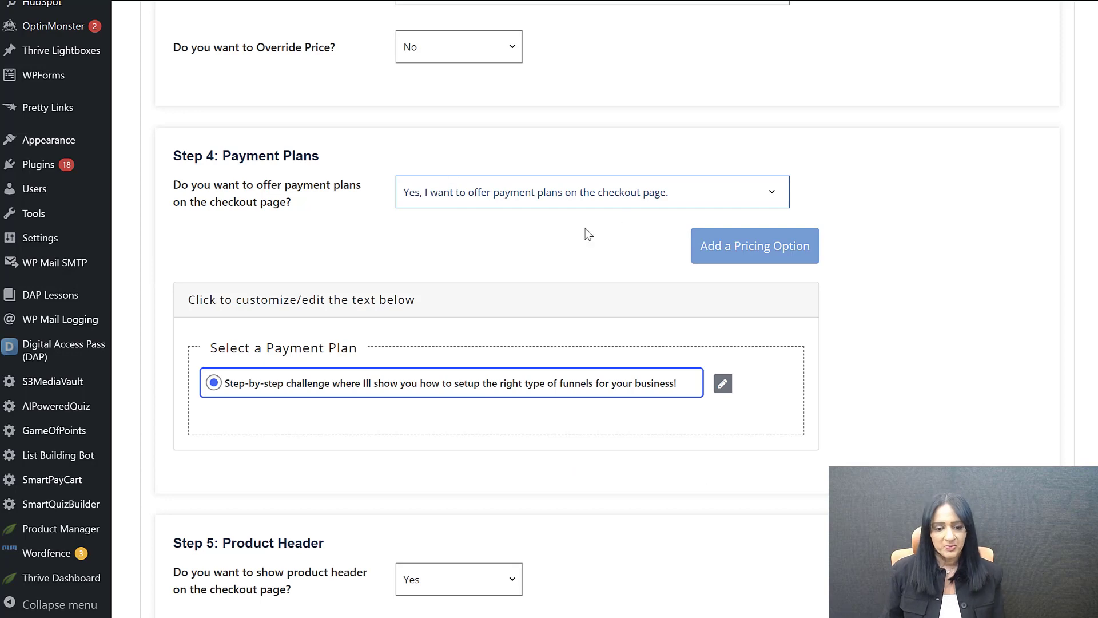
click(288, 385)
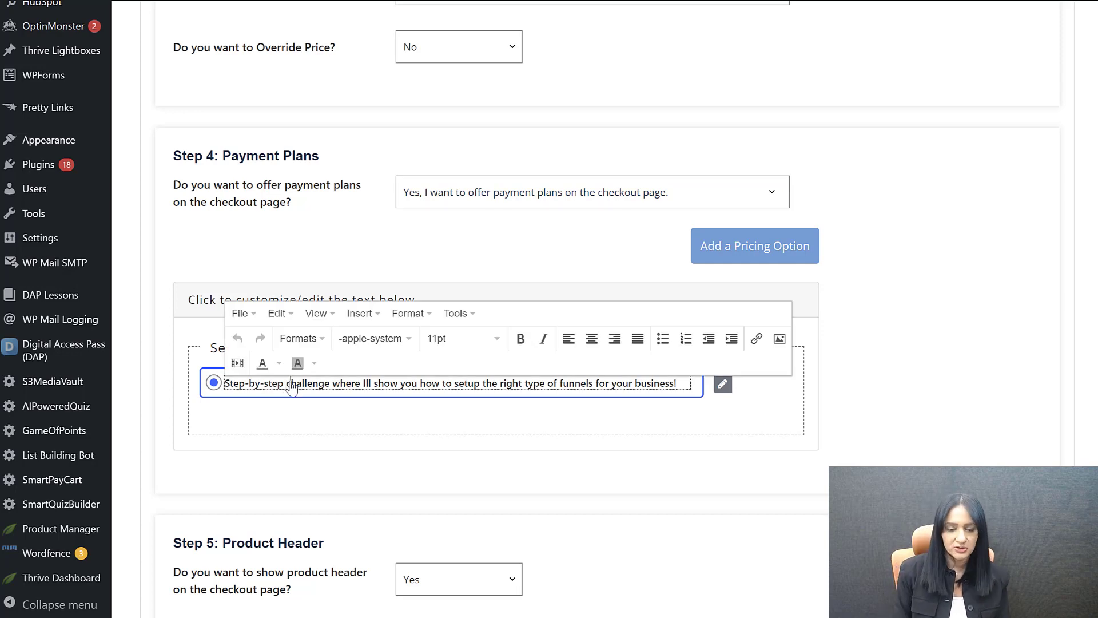
key(ctrl+a)
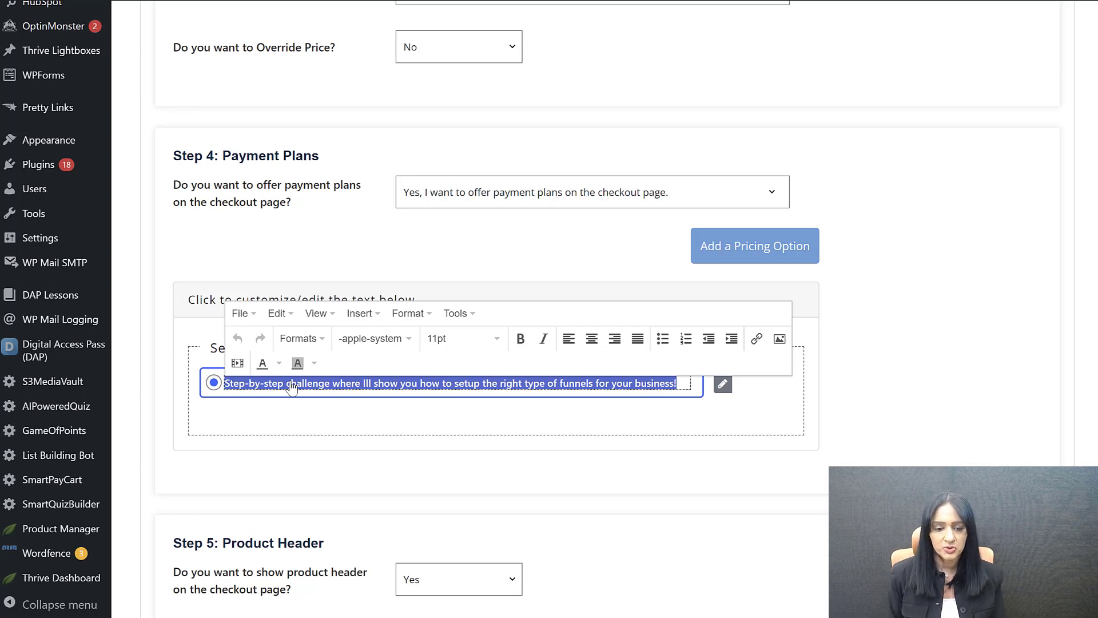
text(1 p)
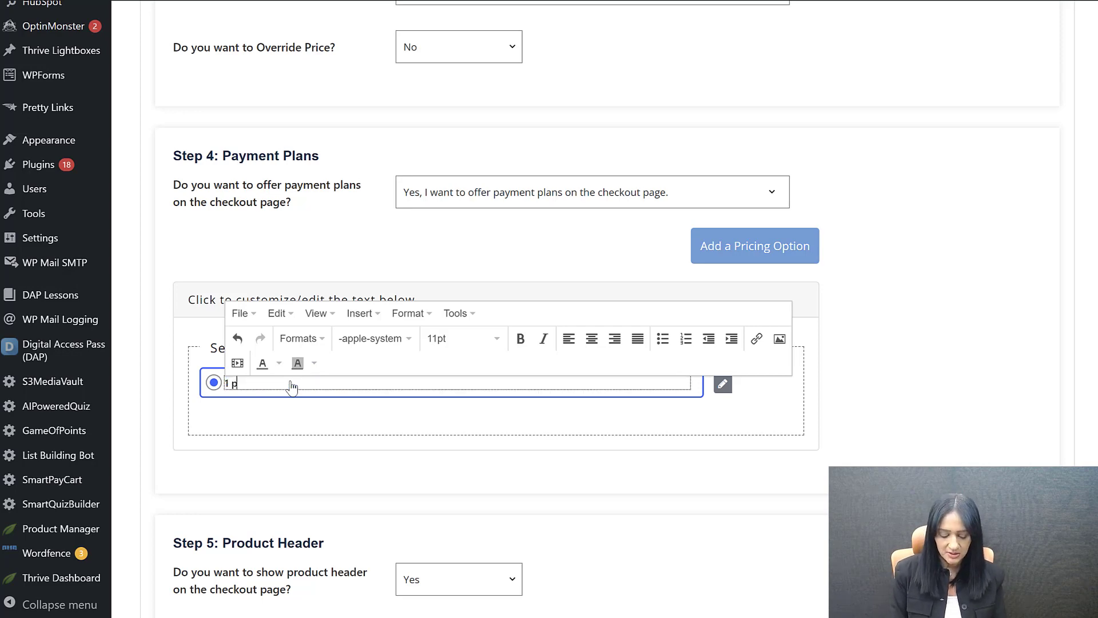
text(ayment of $97)
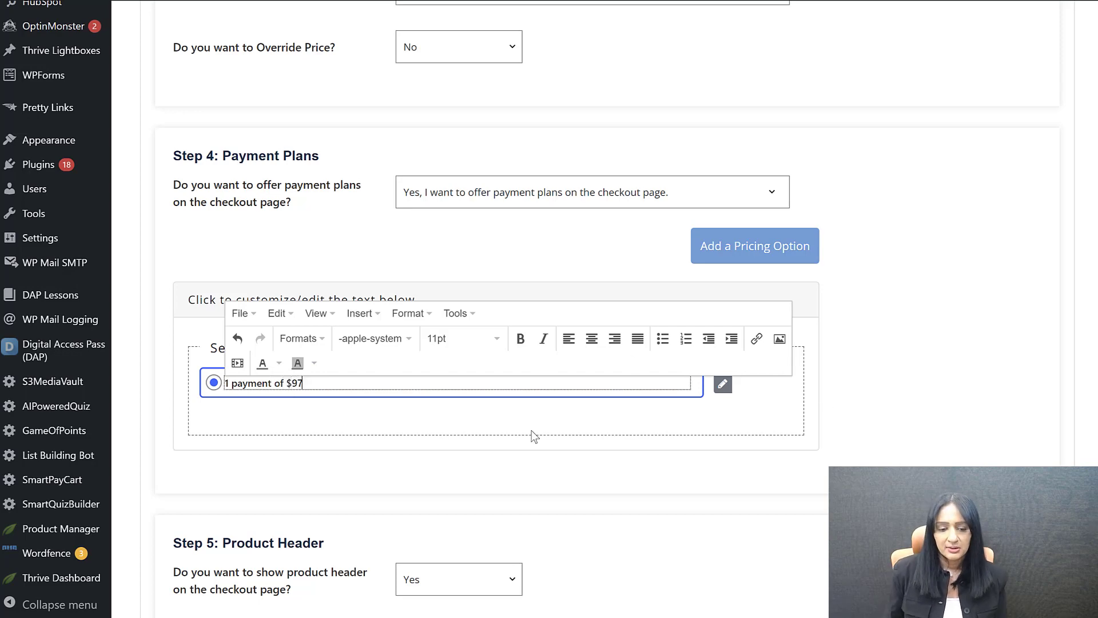
click(338, 453)
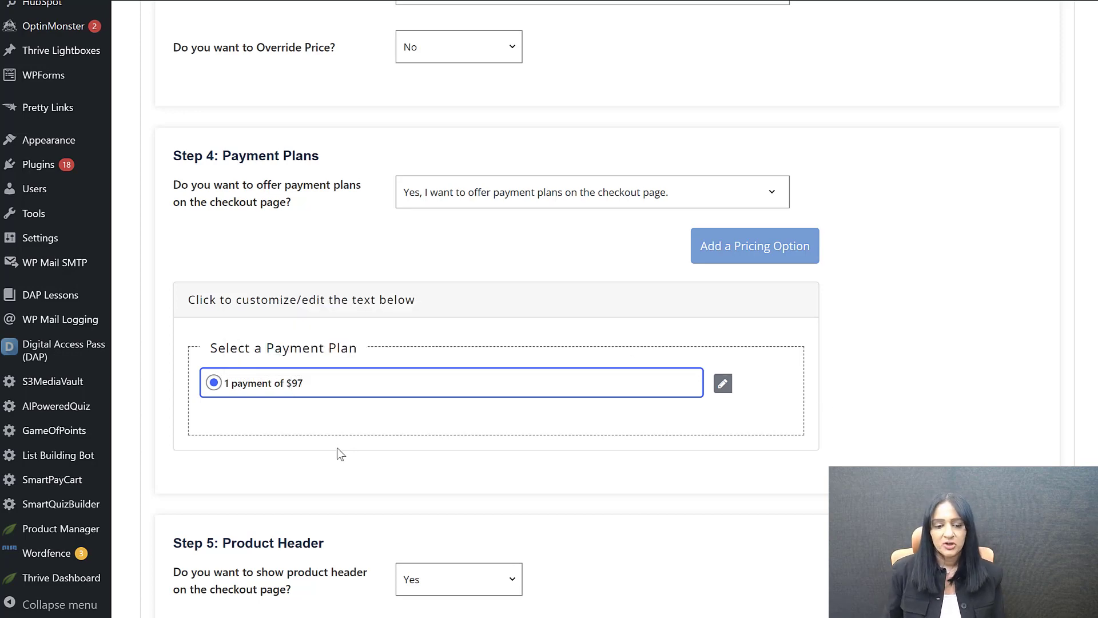
Add a pricing option for the product "7 Day Sales Funnel - 3 Payments", reviewing the available merge tags and keeping the default descriptions
click(738, 257)
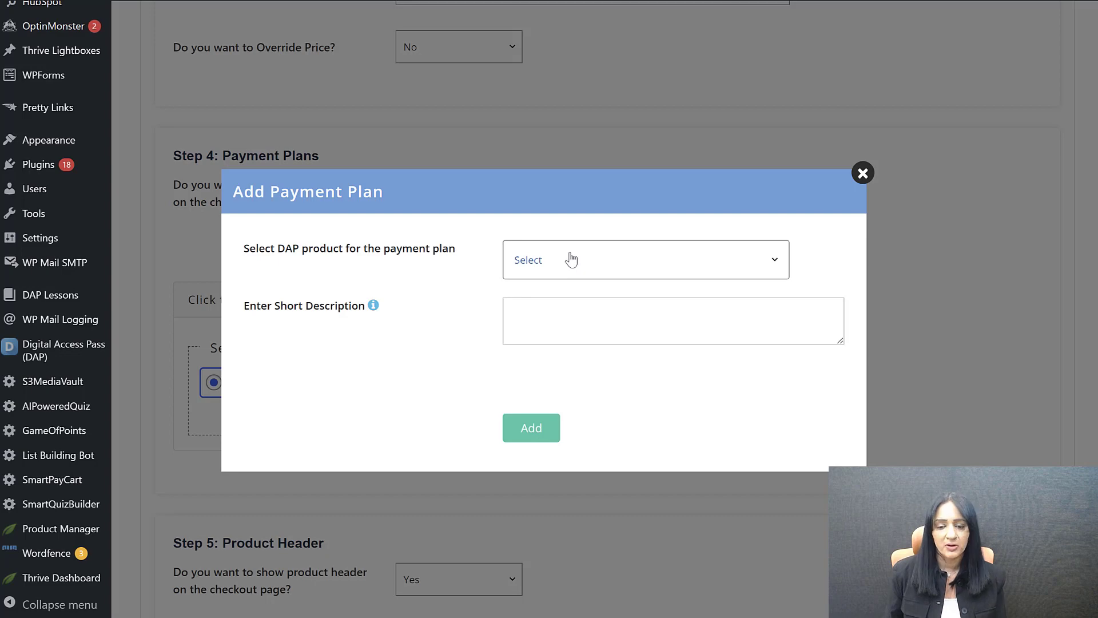
click(571, 259)
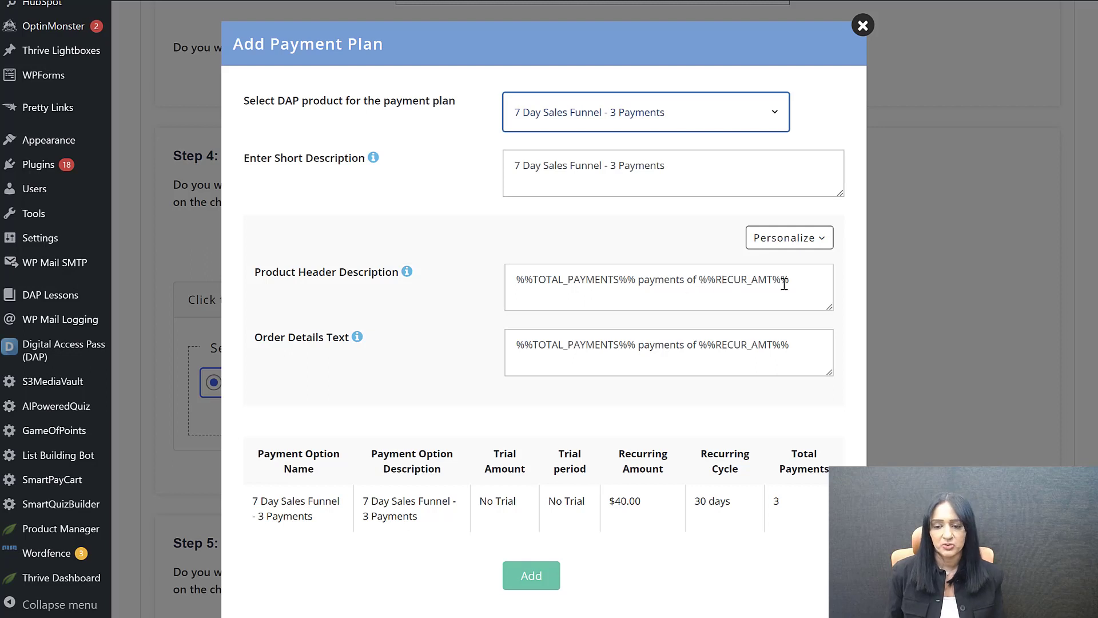
drag(699, 279, 772, 292)
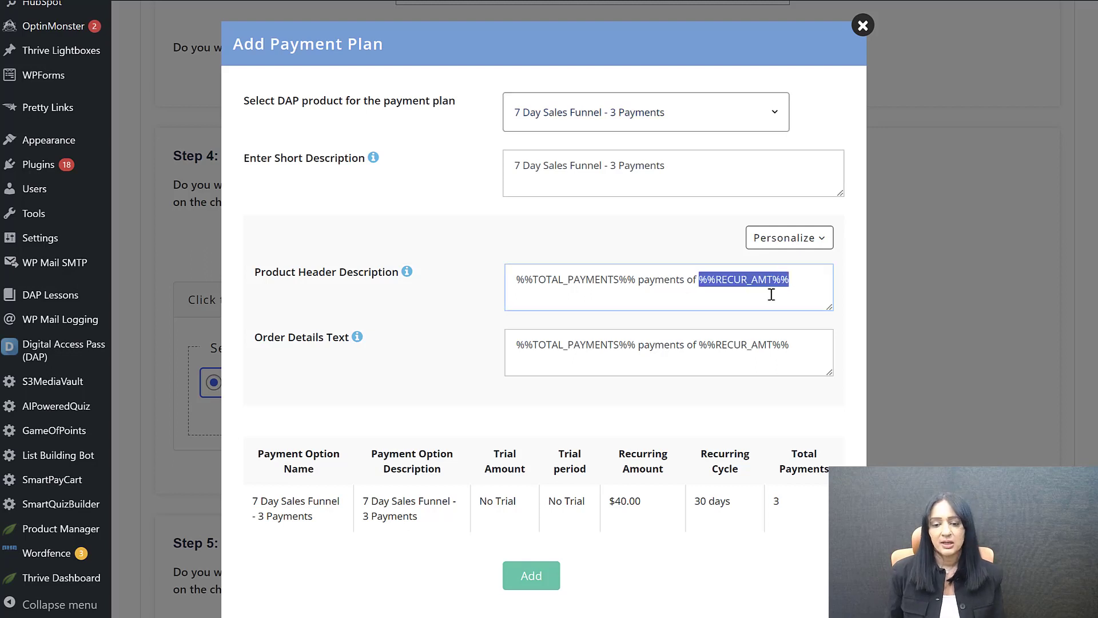
click(792, 243)
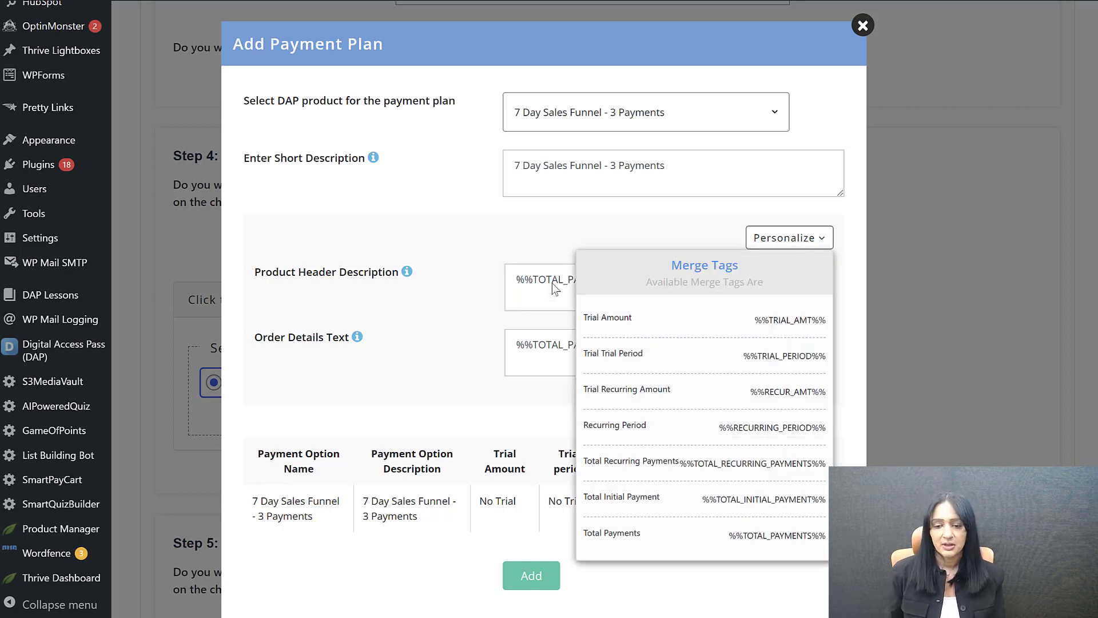
click(827, 243)
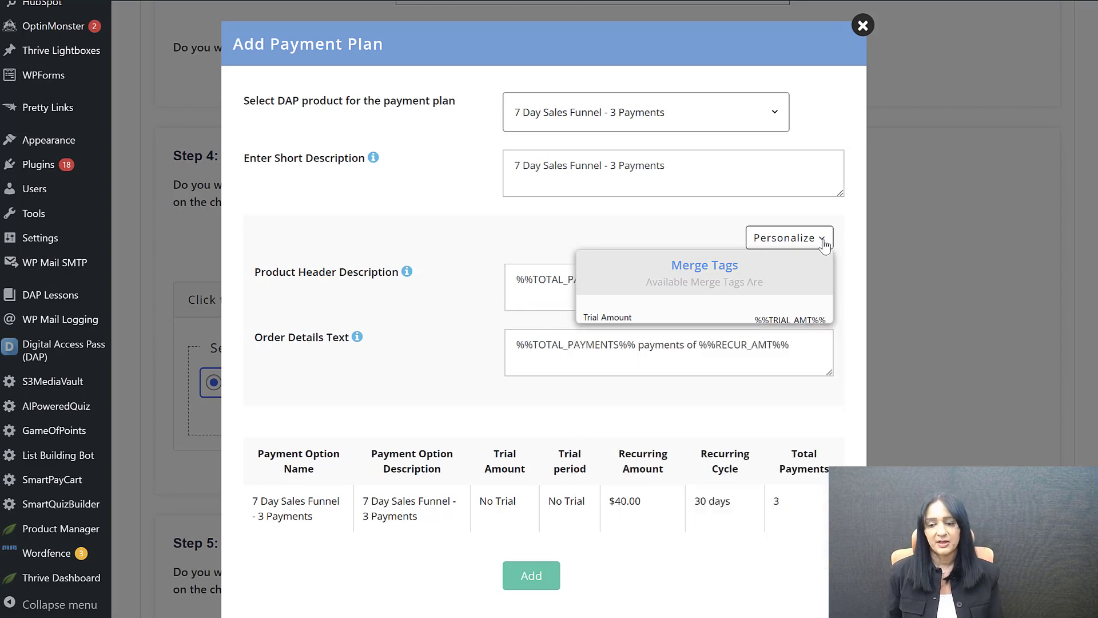
click(599, 286)
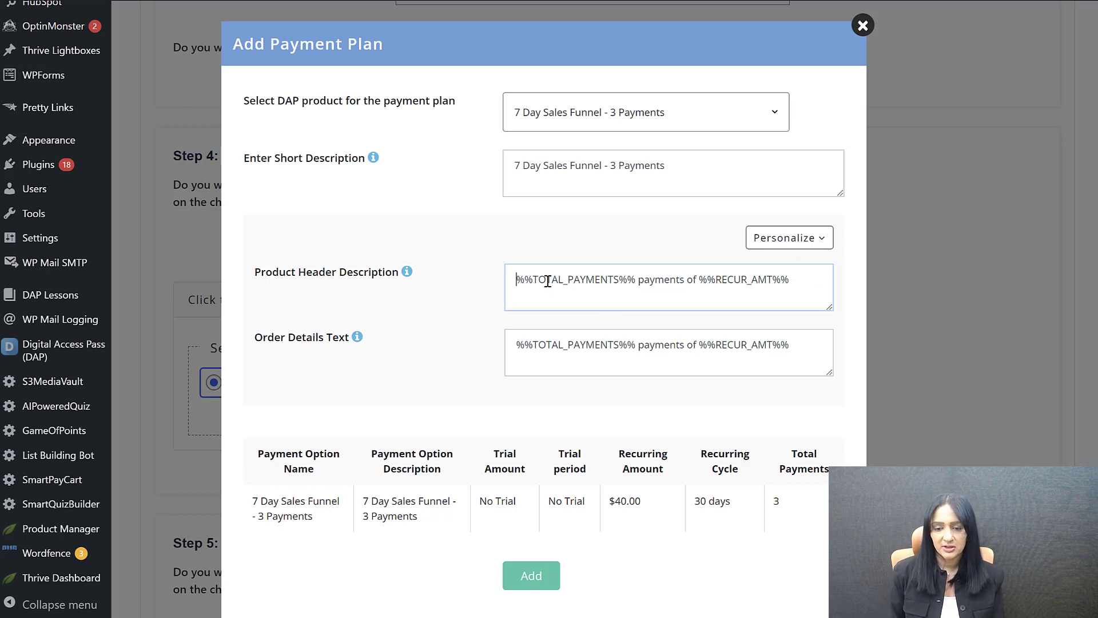
key(shift+Right)
key(Left)
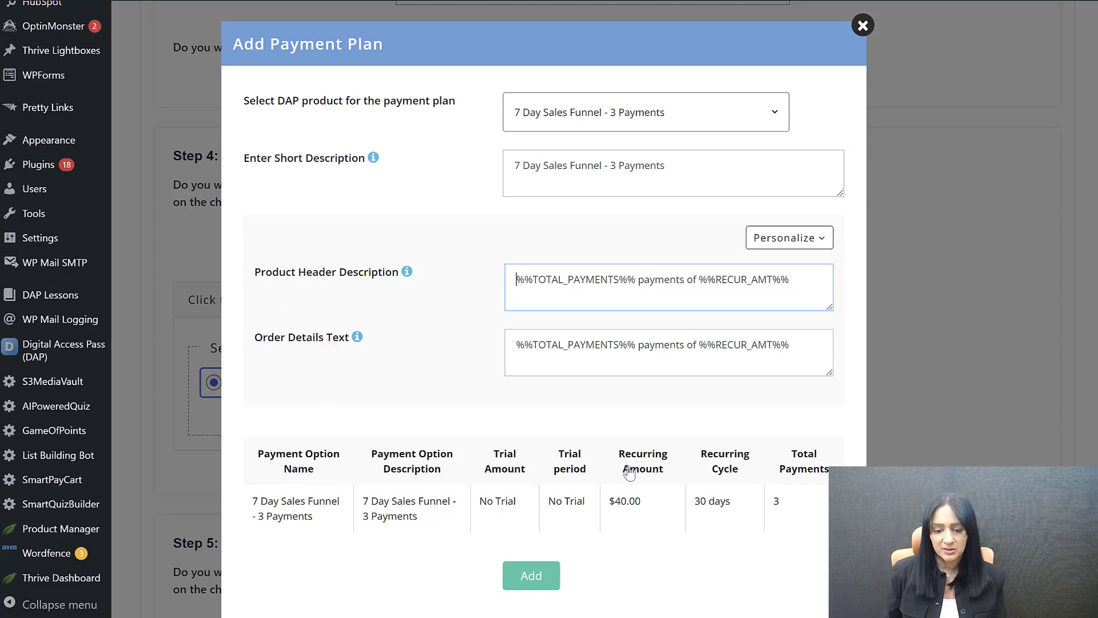
click(515, 582)
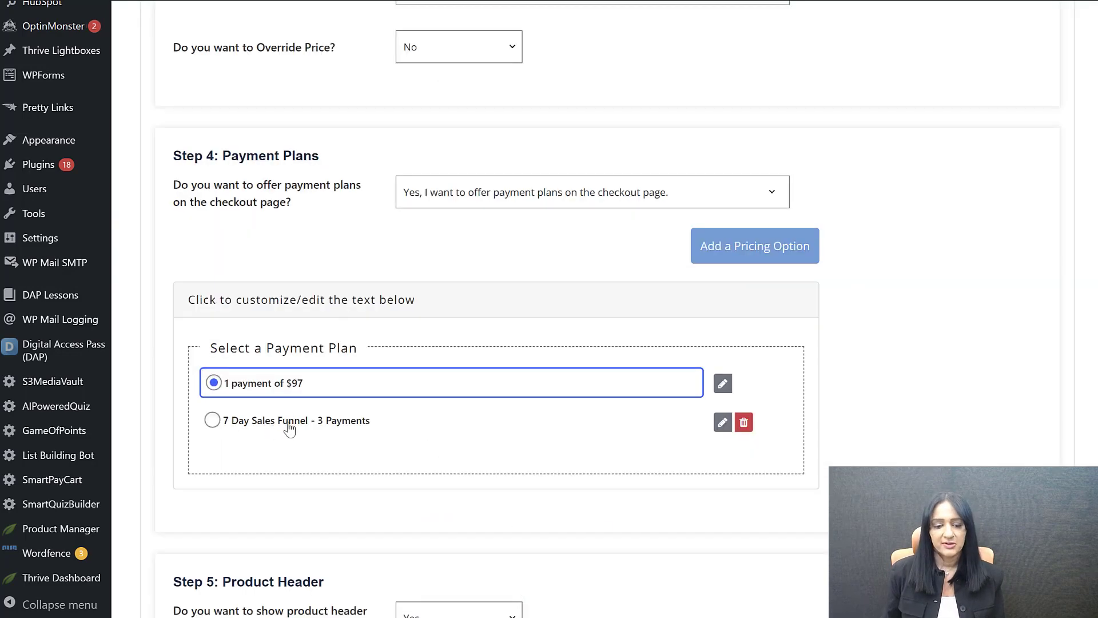
Change the second payment plan's text to "3 Payments of $40"
click(333, 422)
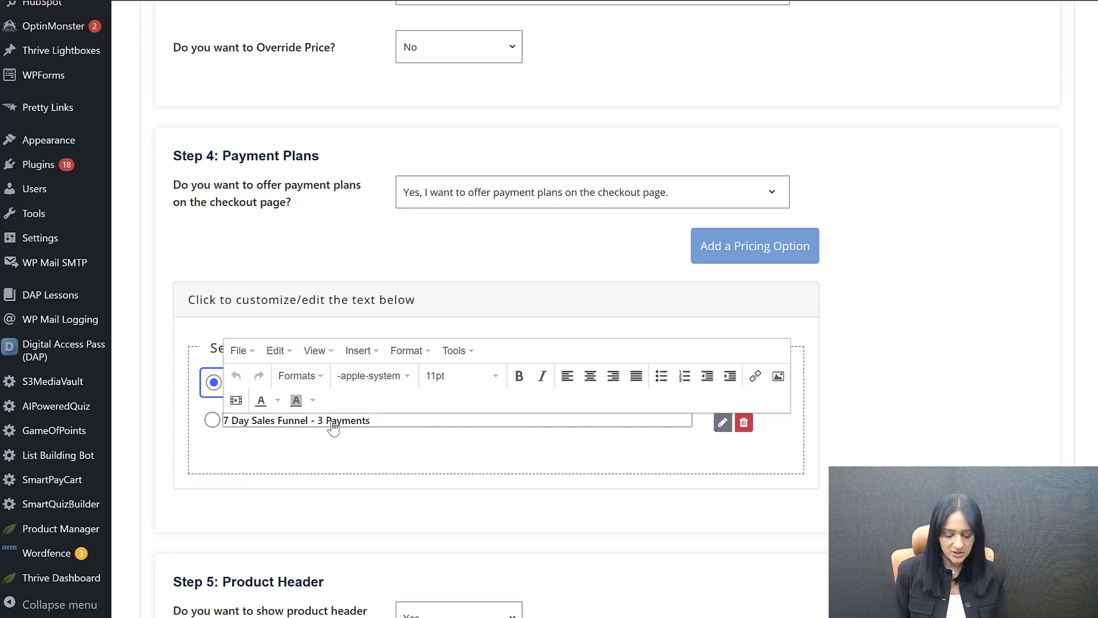
key(ctrl+a)
key(BackSpace)
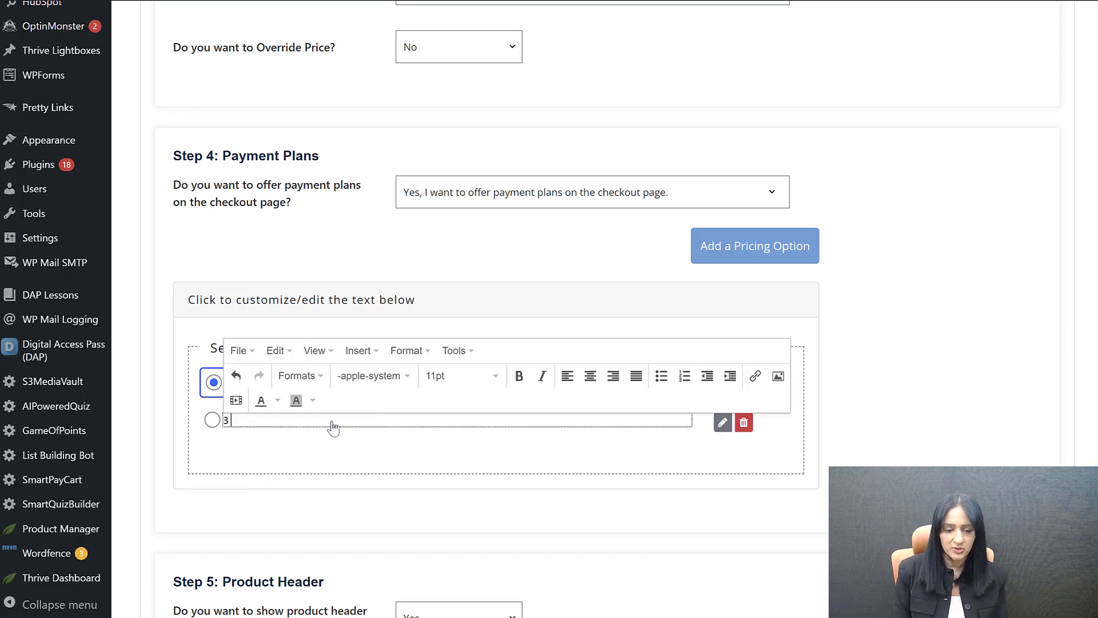
text(3 PAa)
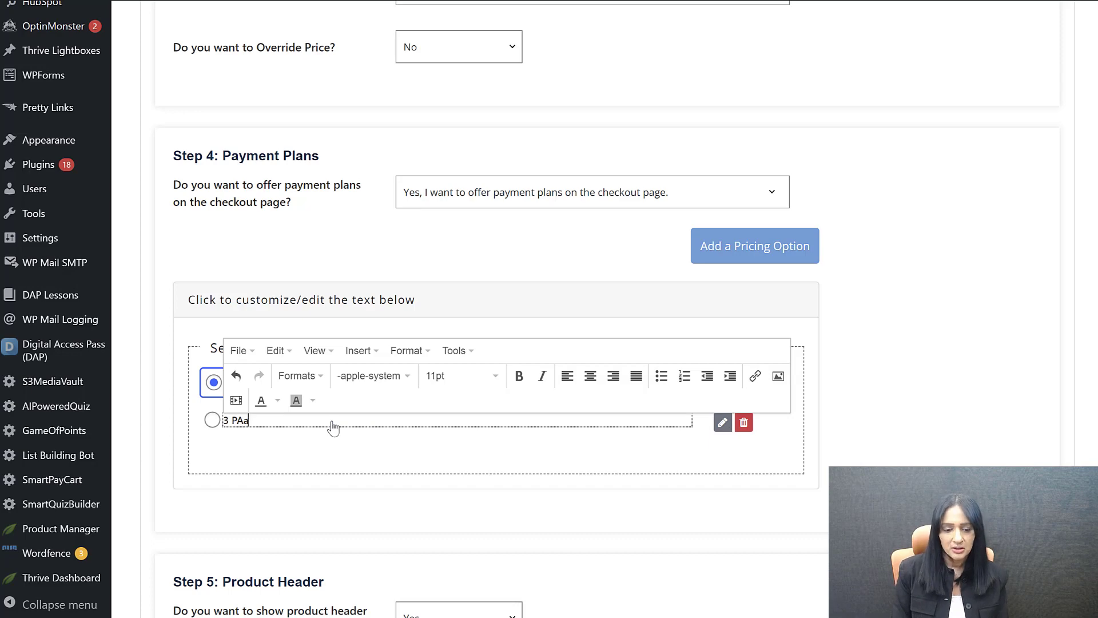
text(y)
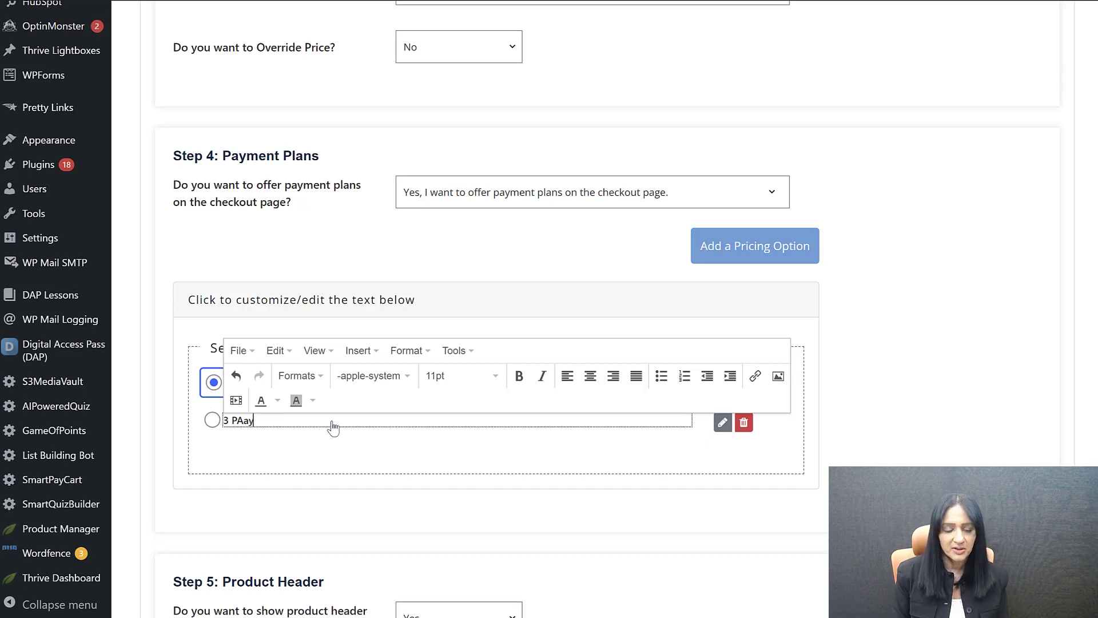
key(BackSpace)
key(BackSpace)
key(BackSpace)
key(BackSpace)
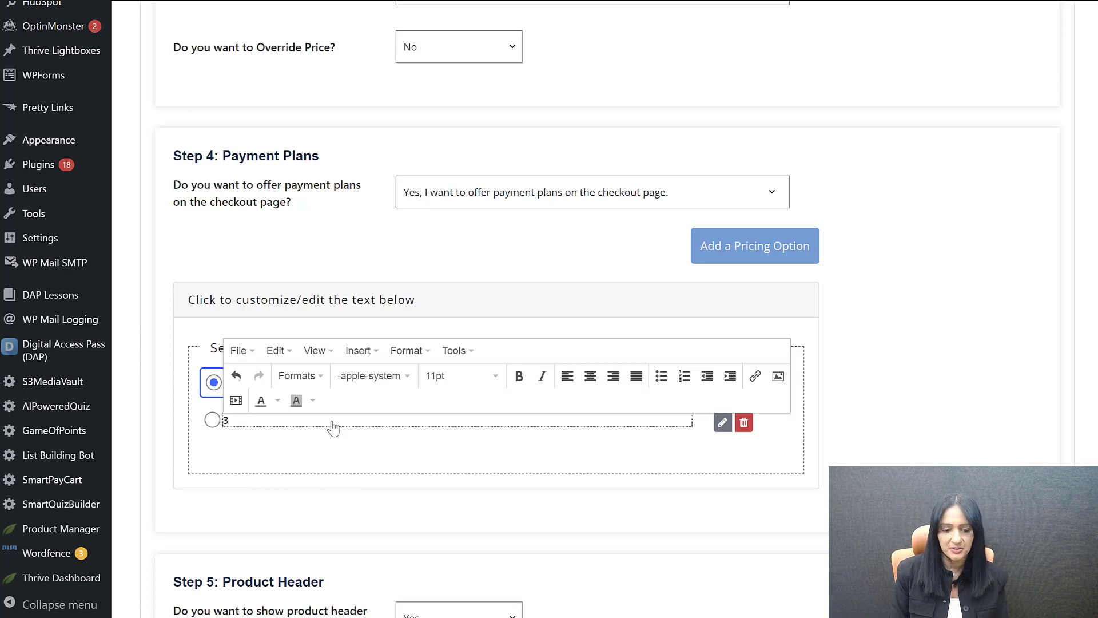
text(Payments of)
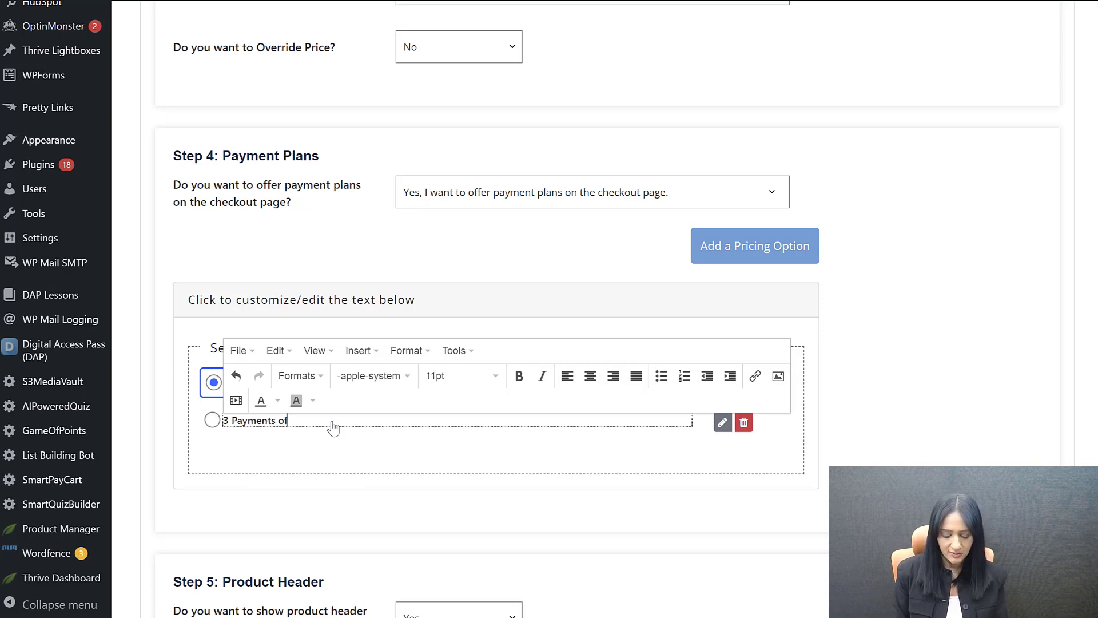
text( $40)
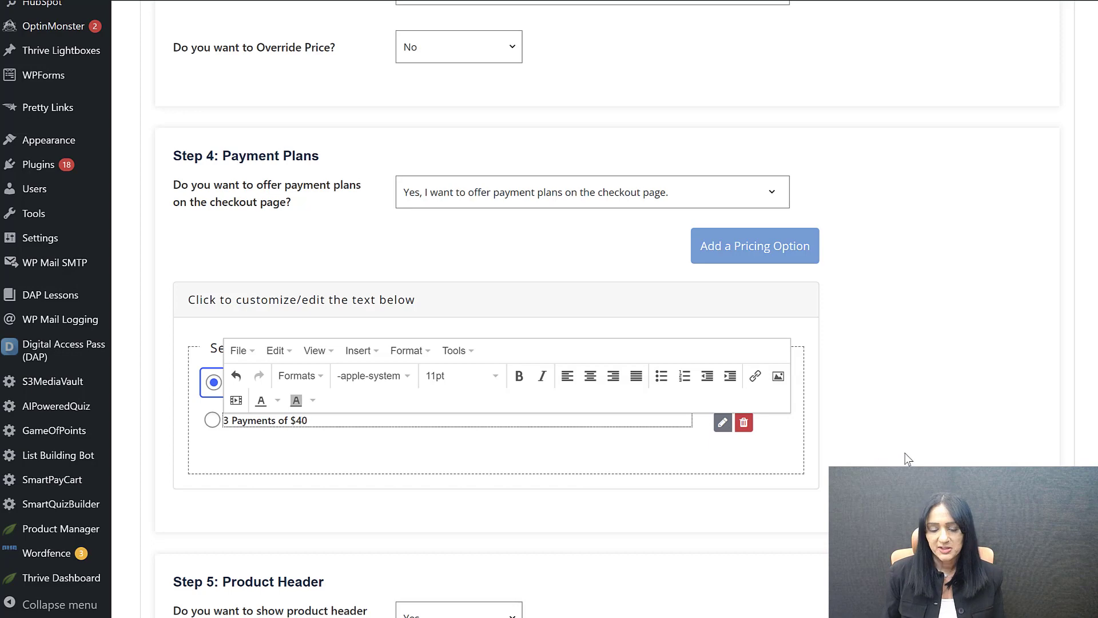
click(904, 453)
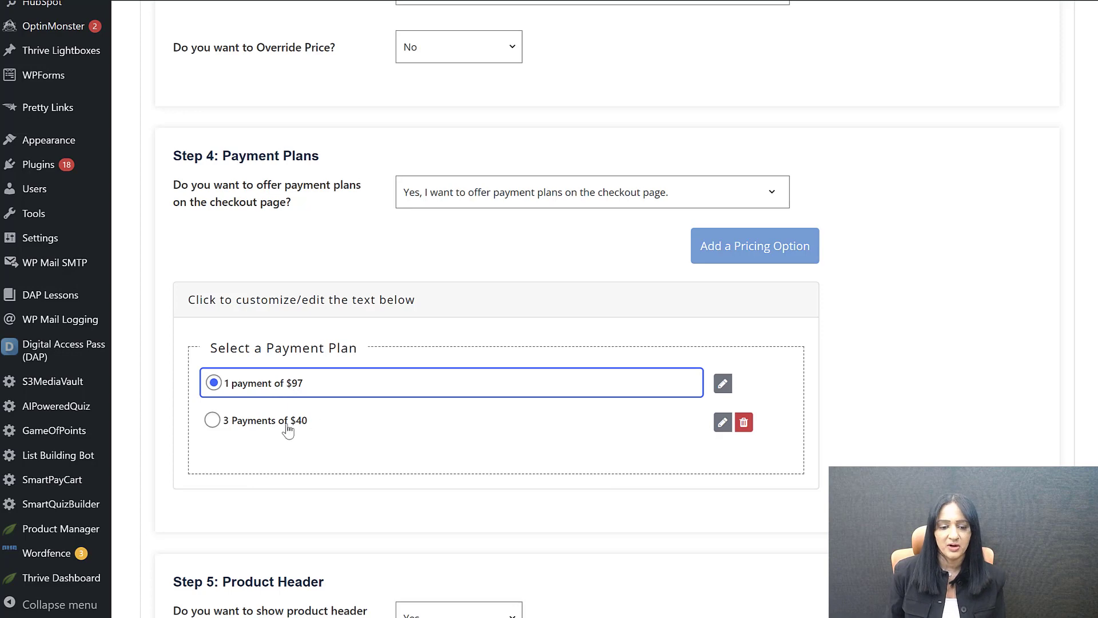
Select the "3 Payments of $40" plan, view its payment plan settings and close them without changes
scroll(273, 428, down, 4)
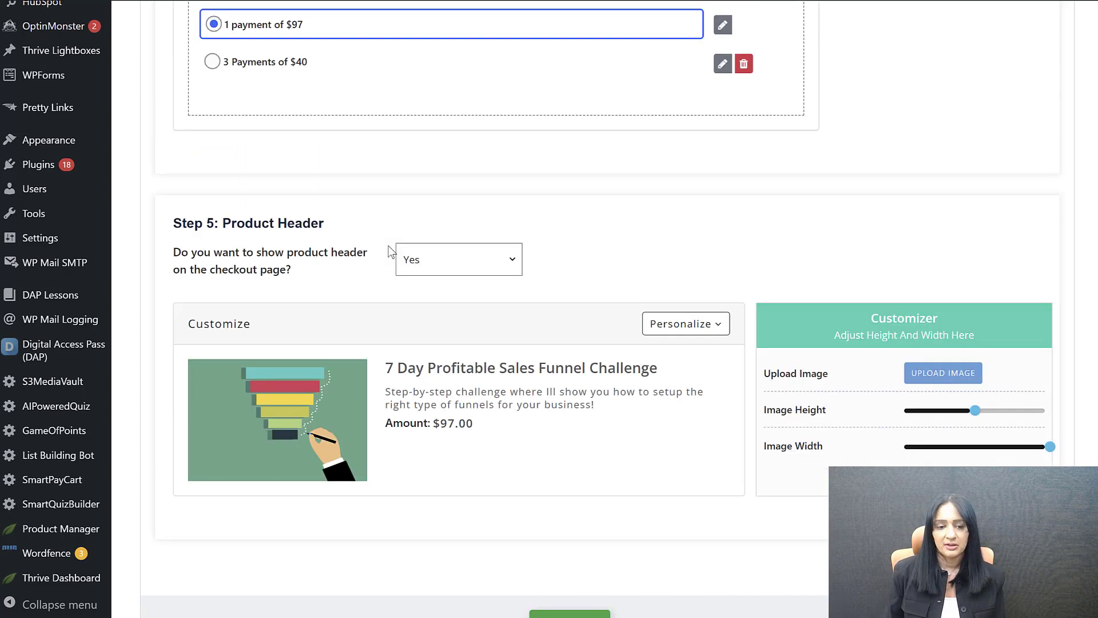
scroll(280, 227, up, 1)
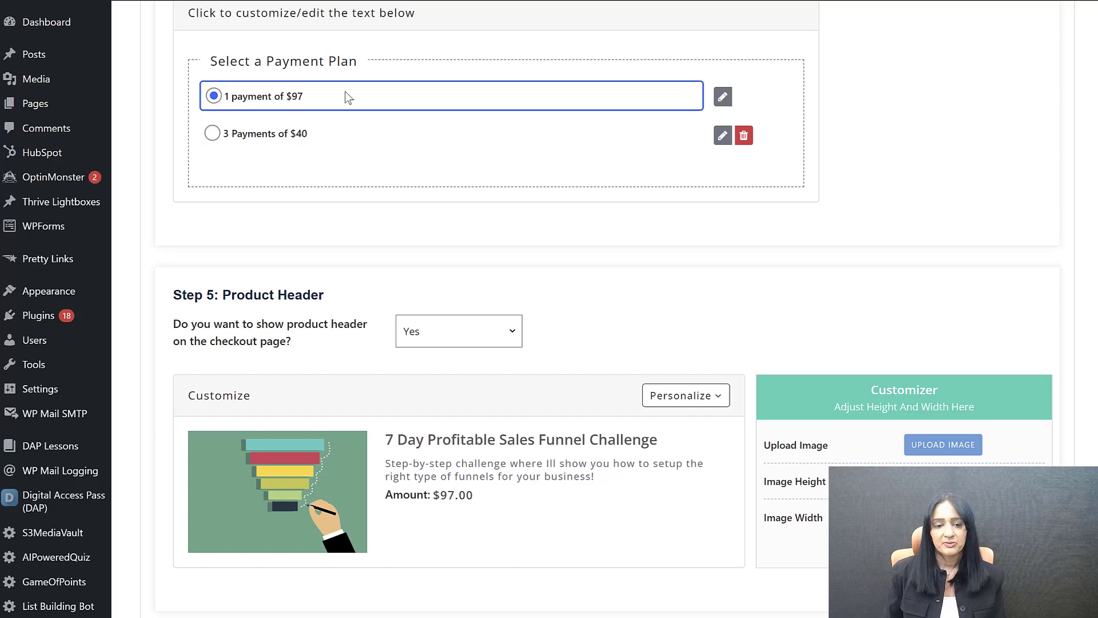
click(256, 140)
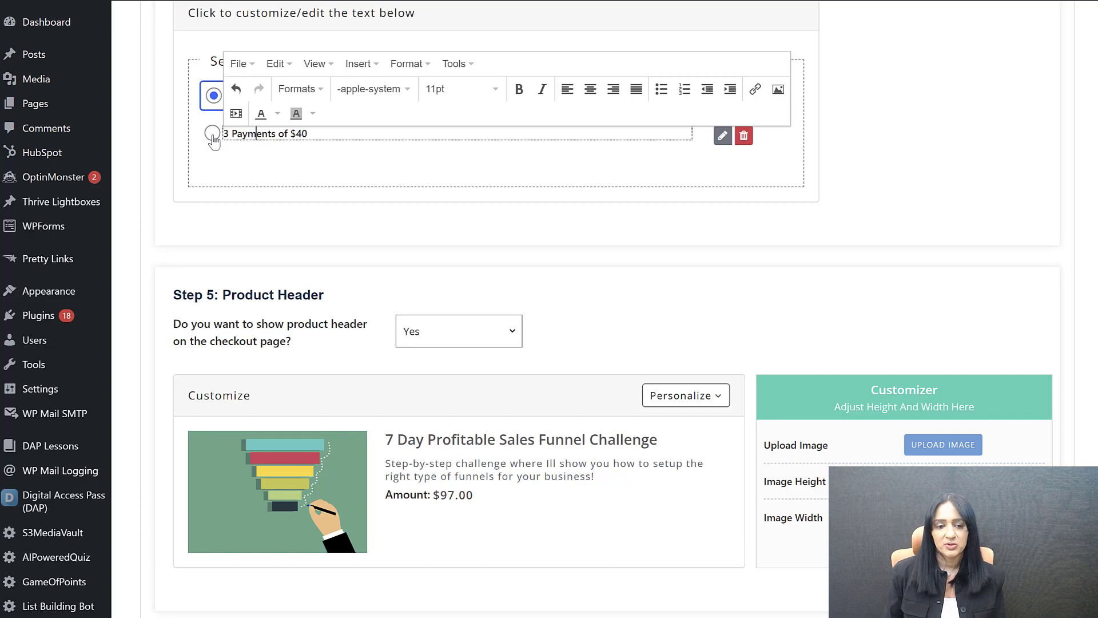
click(213, 138)
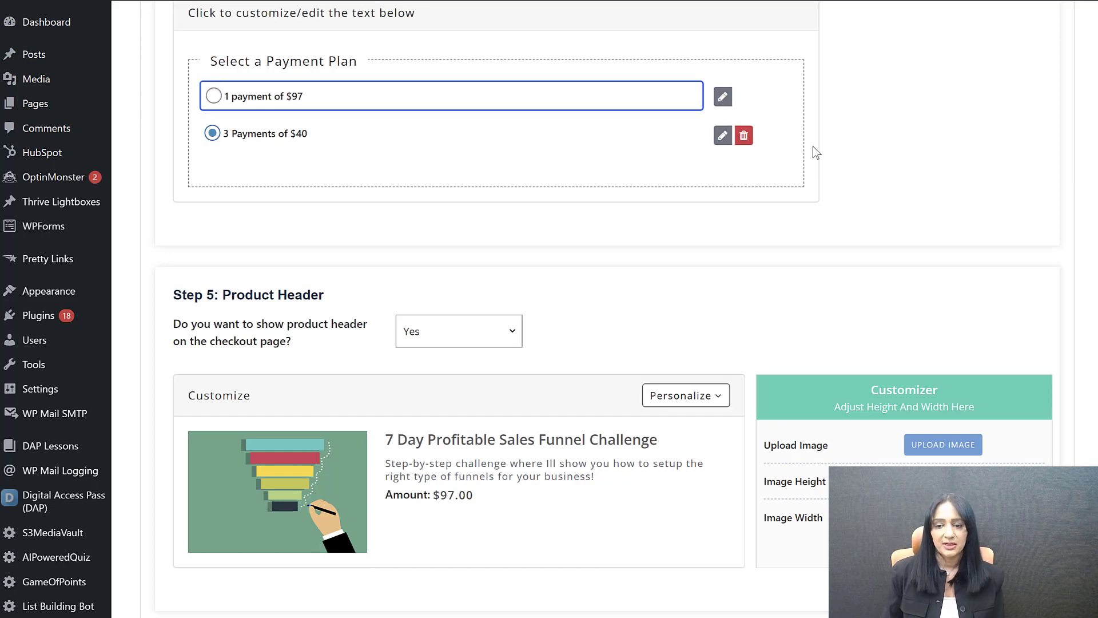
click(723, 136)
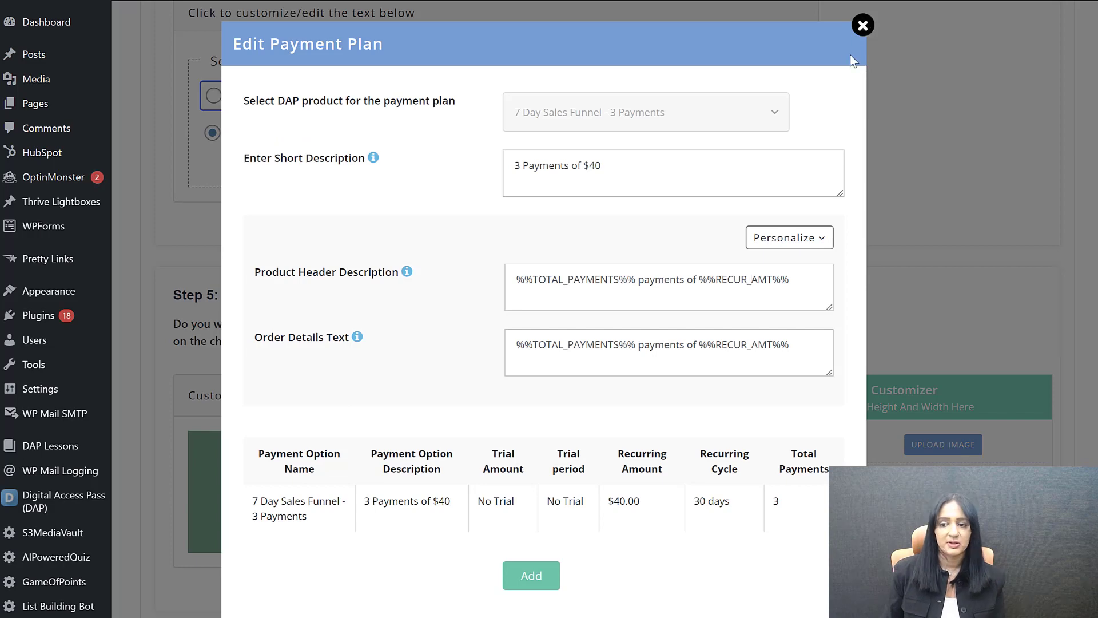
click(862, 26)
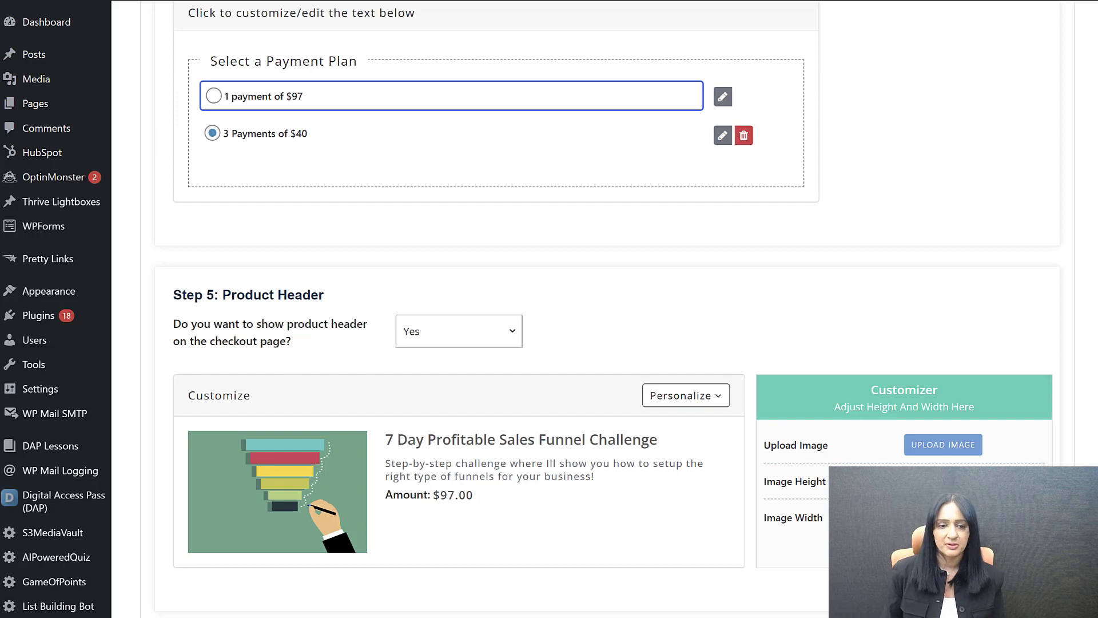
Save the buy button with its payment plan options
scroll(652, 439, down, 2)
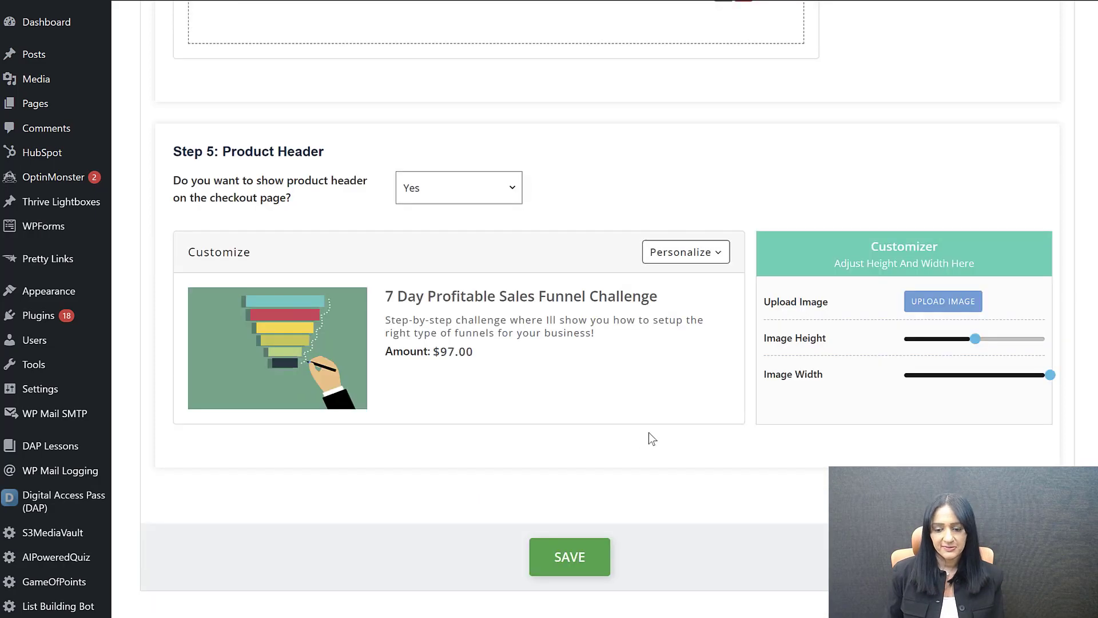
scroll(598, 543, down, 1)
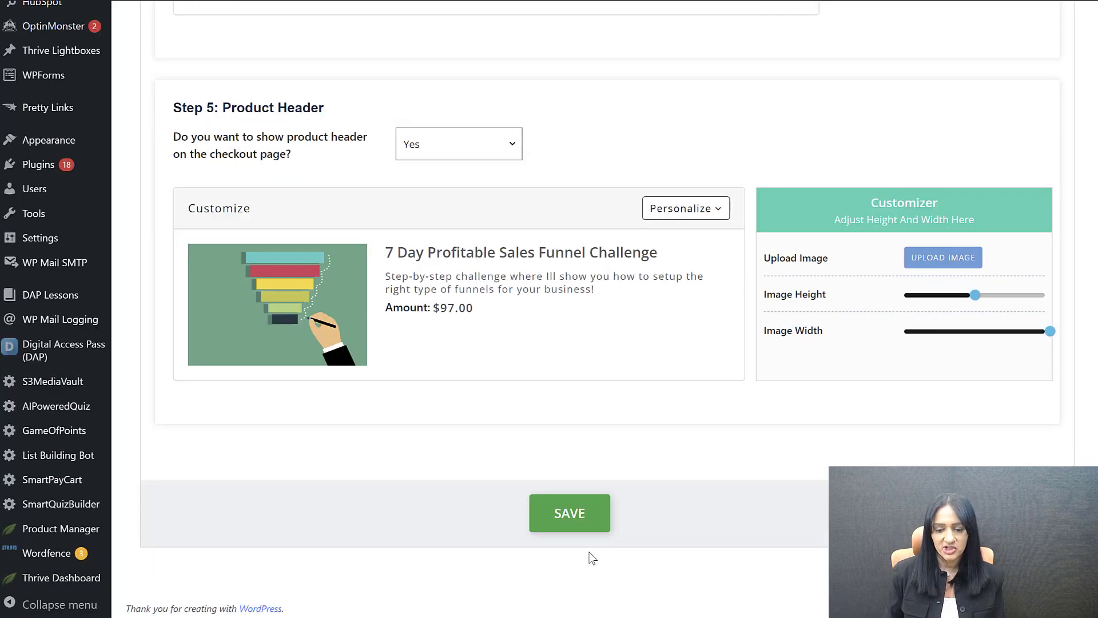
click(595, 519)
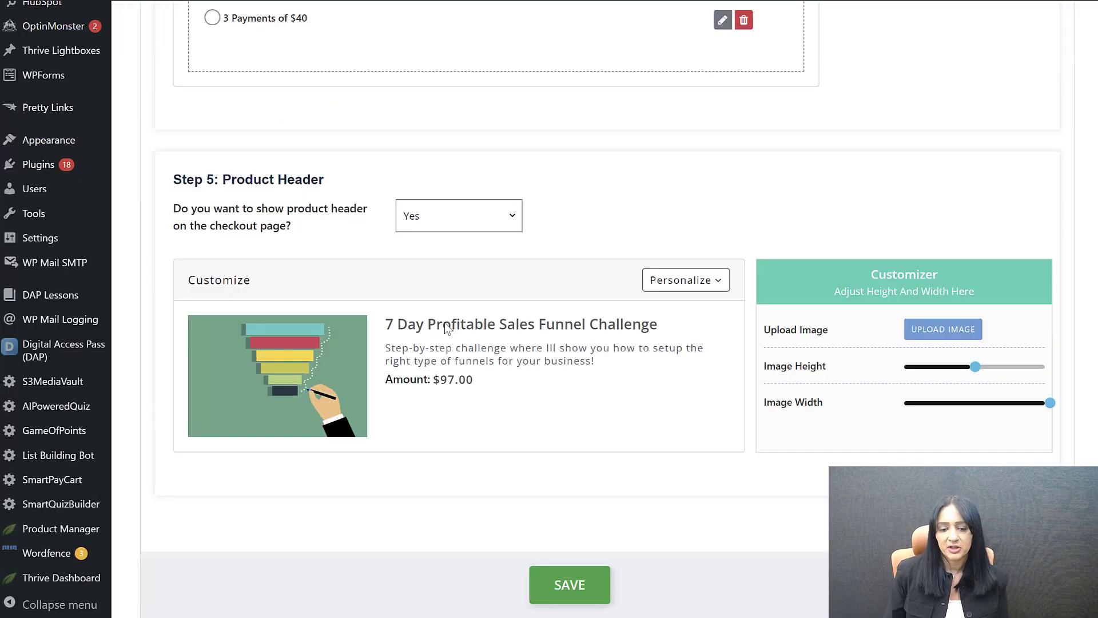
Select the description text in the product header to point out its wording, without editing it
scroll(446, 334, up, 1)
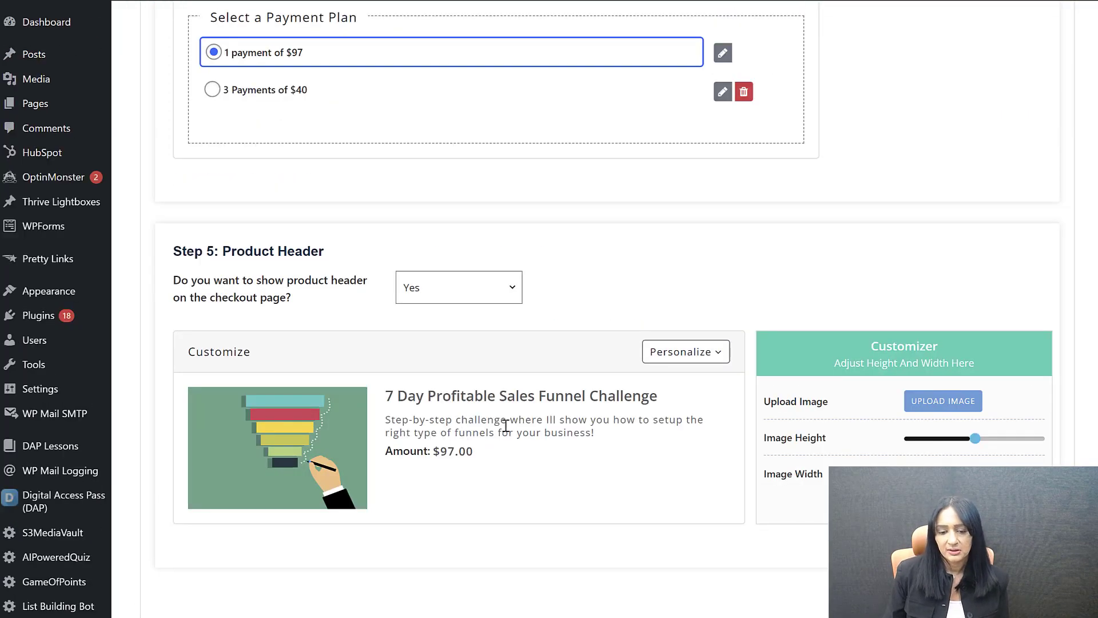
click(552, 427)
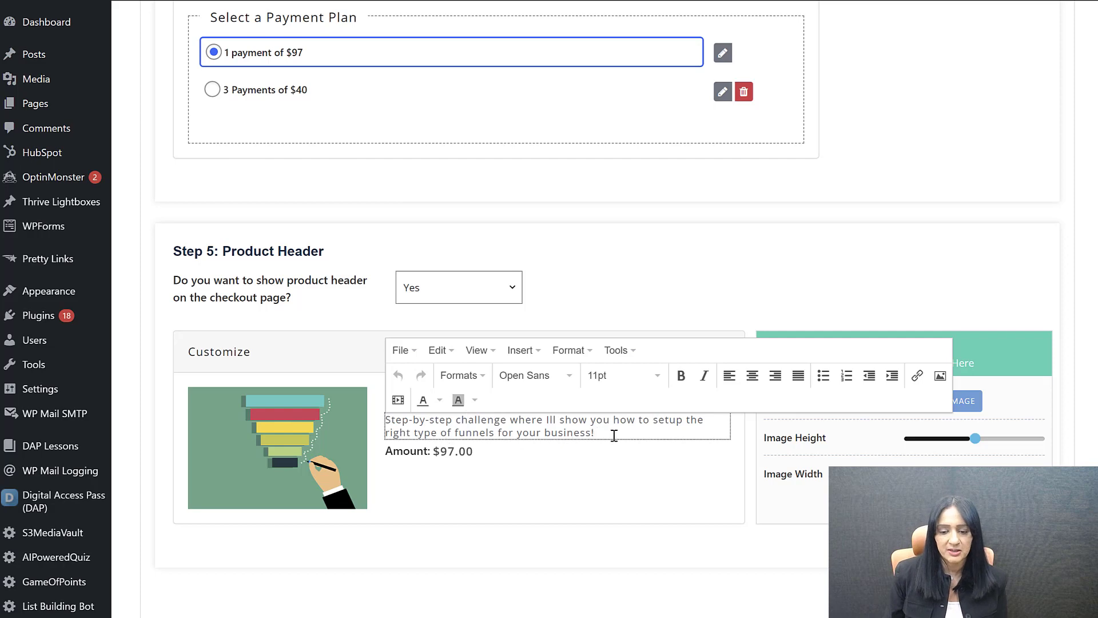
drag(425, 422, 552, 496)
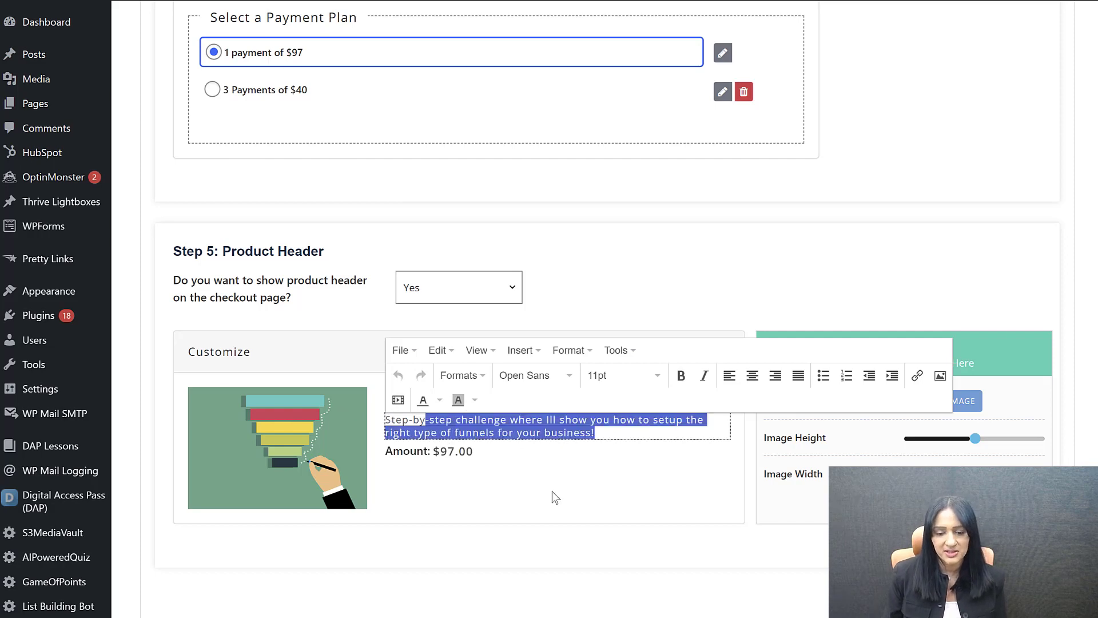
key(ctrl+a)
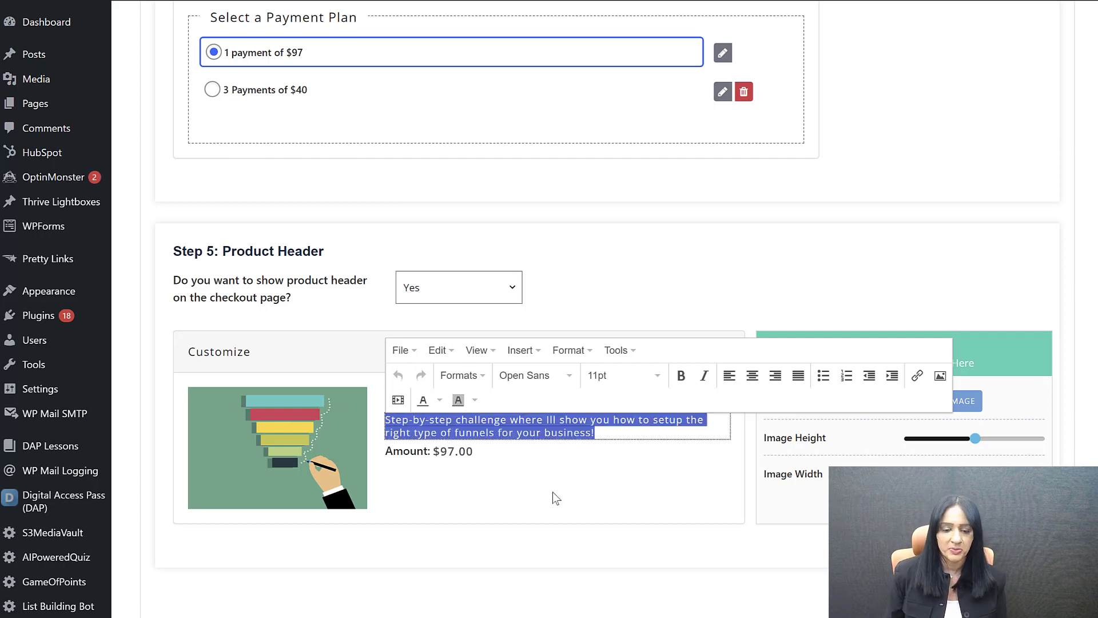
click(553, 494)
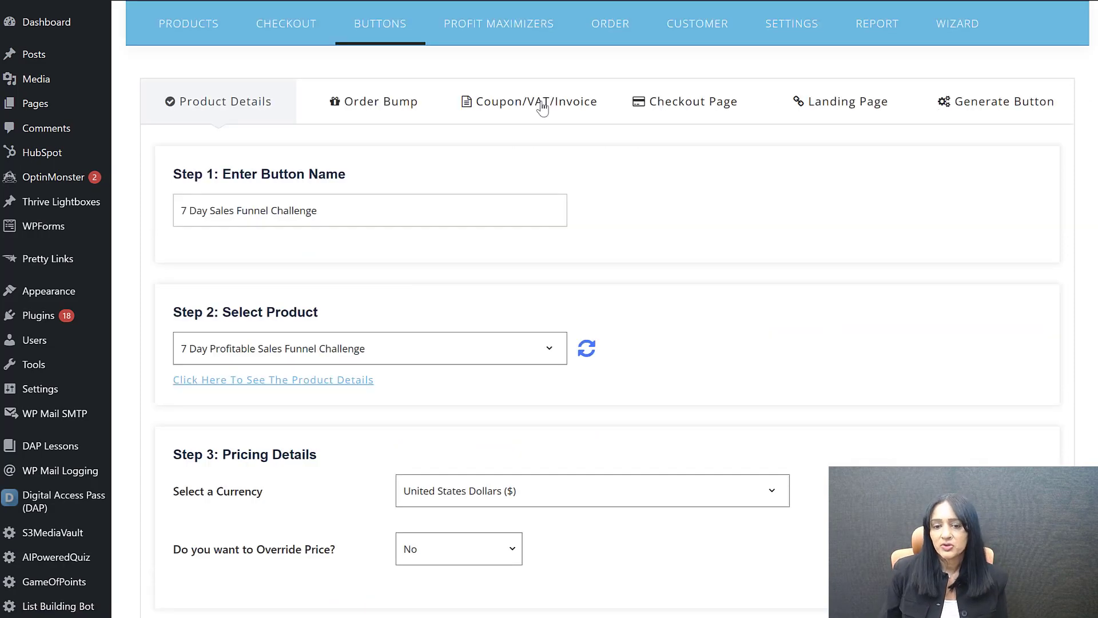
Review the button's checkout page URL, landing page, coupon and VAT settings
click(697, 105)
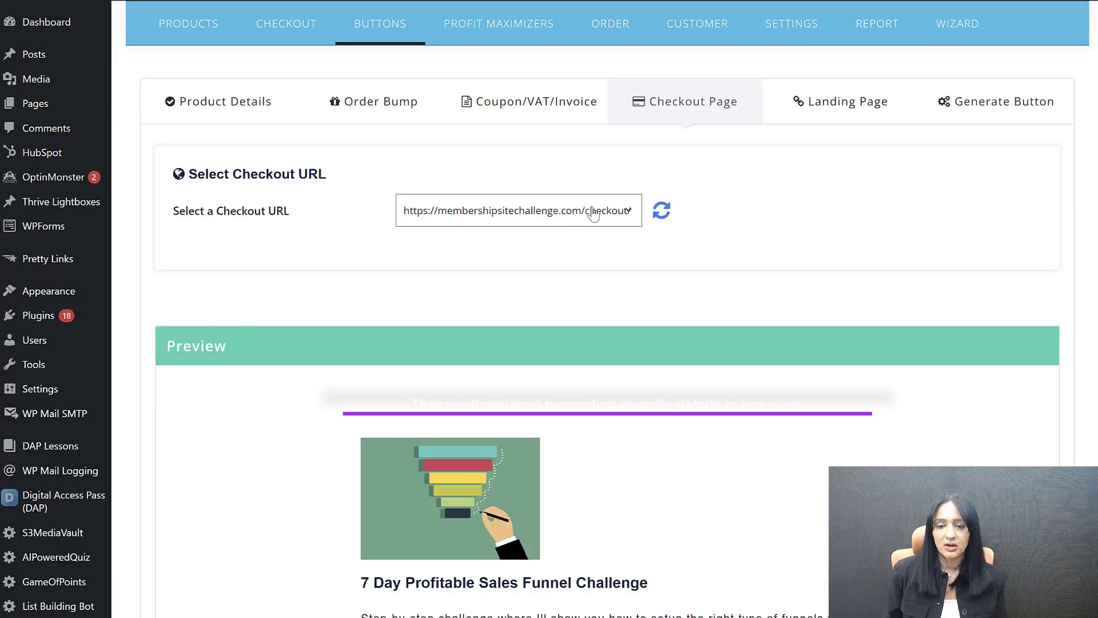
click(874, 108)
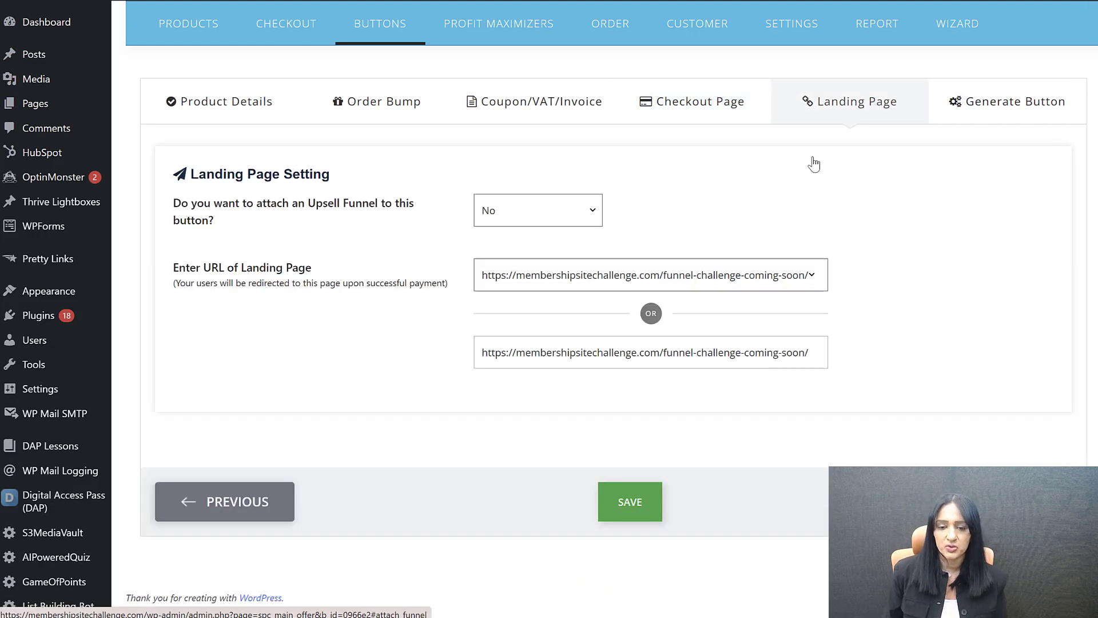
click(570, 112)
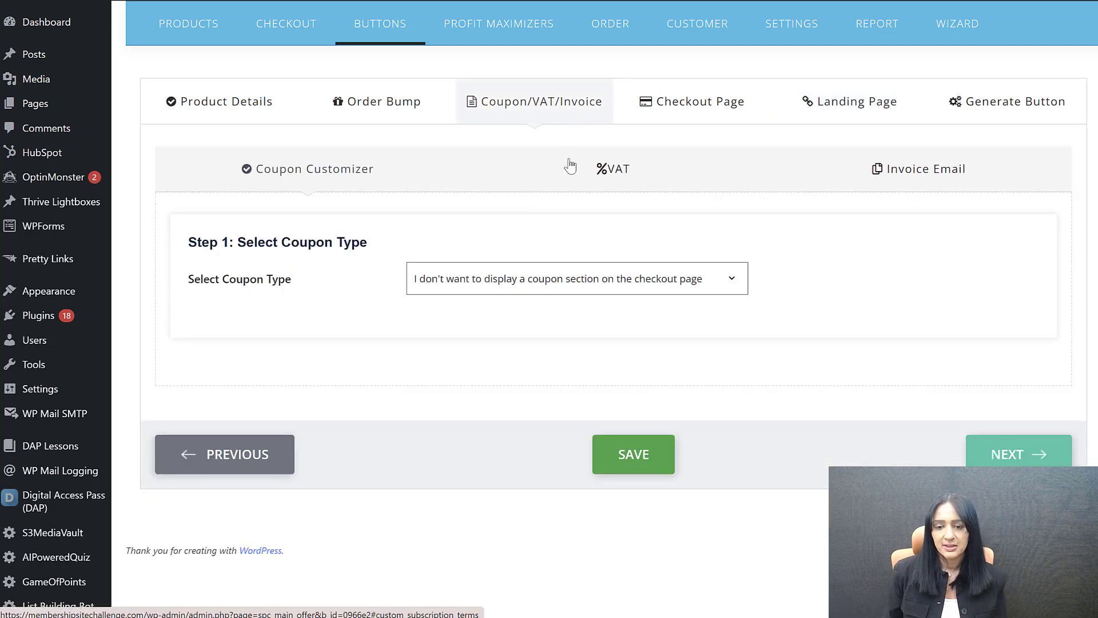
click(595, 183)
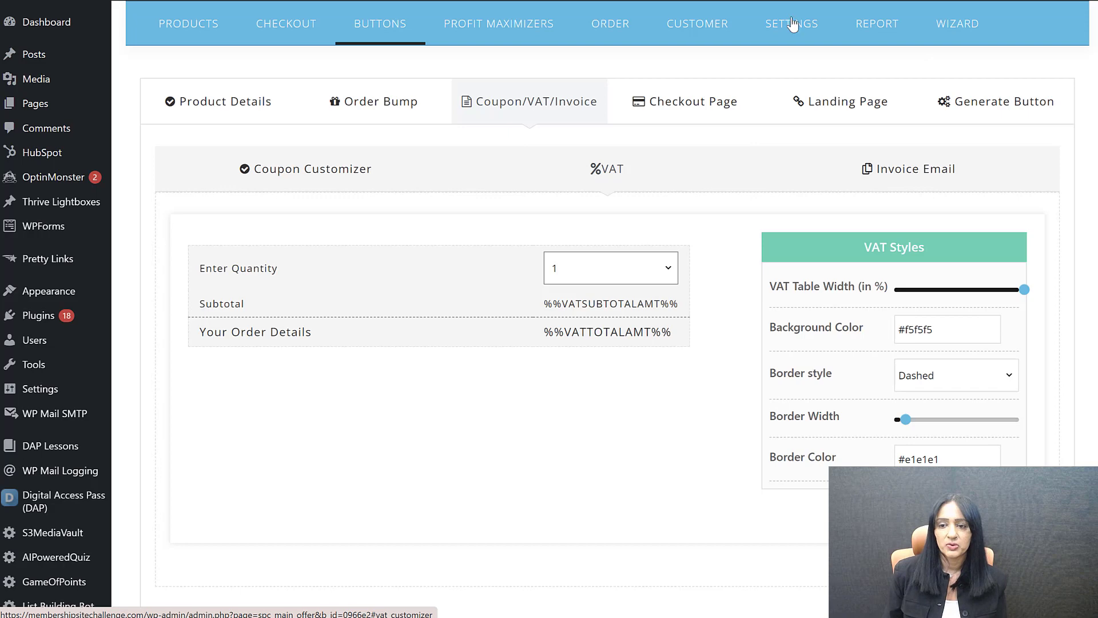
mouse_move(760, 19)
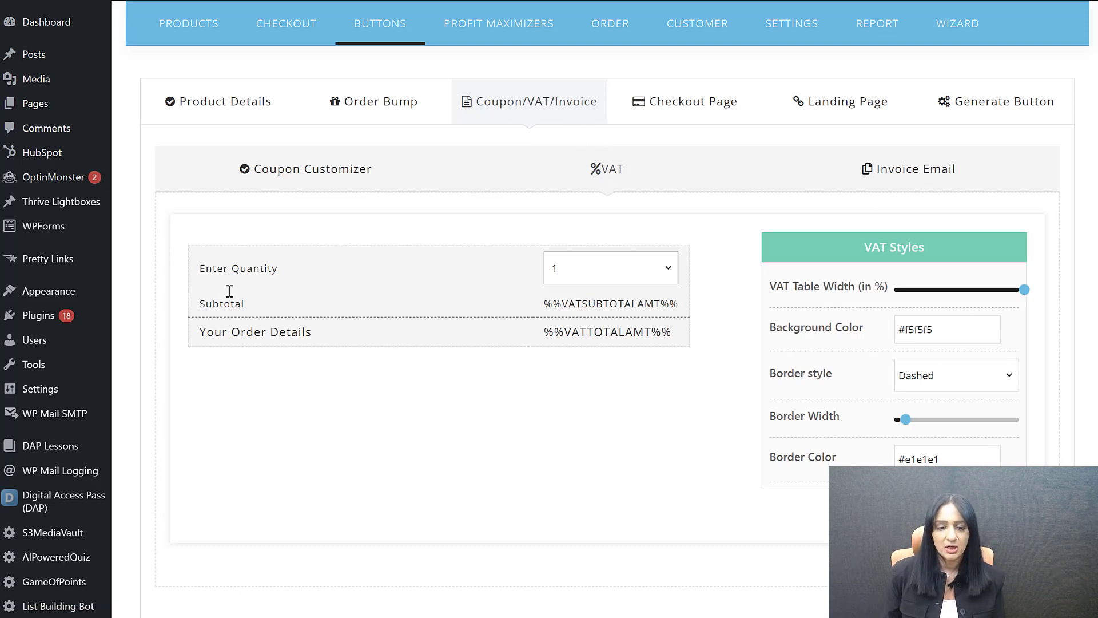
Select the bare payment link of the 7 Day Profitable Sales Funnel Challenge button and open its checkout page
click(986, 99)
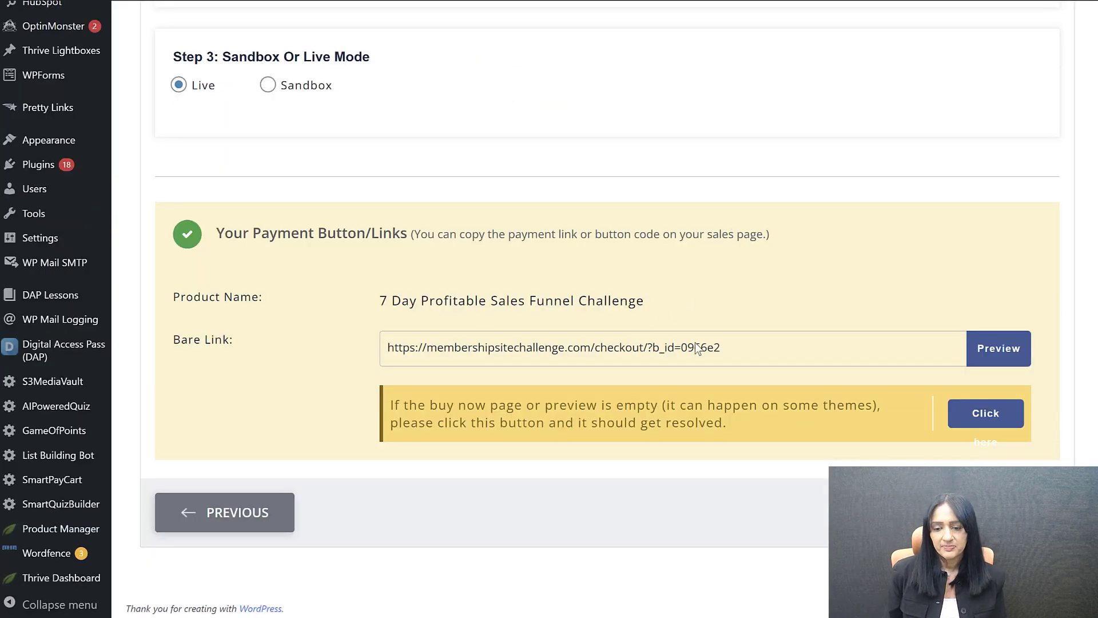
click(791, 351)
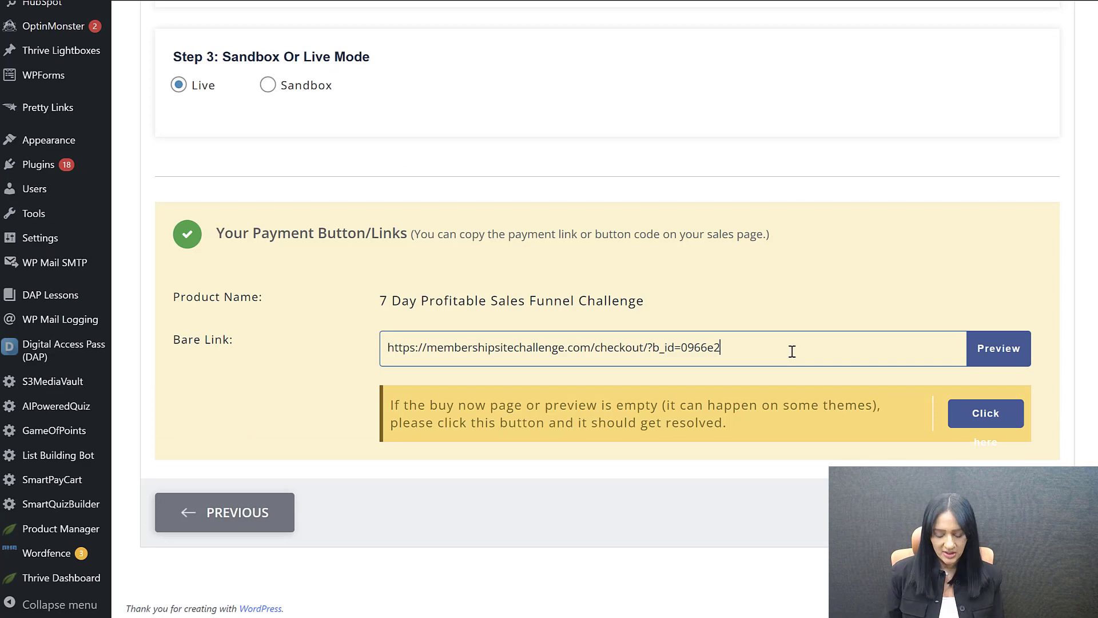
key(ctrl+a)
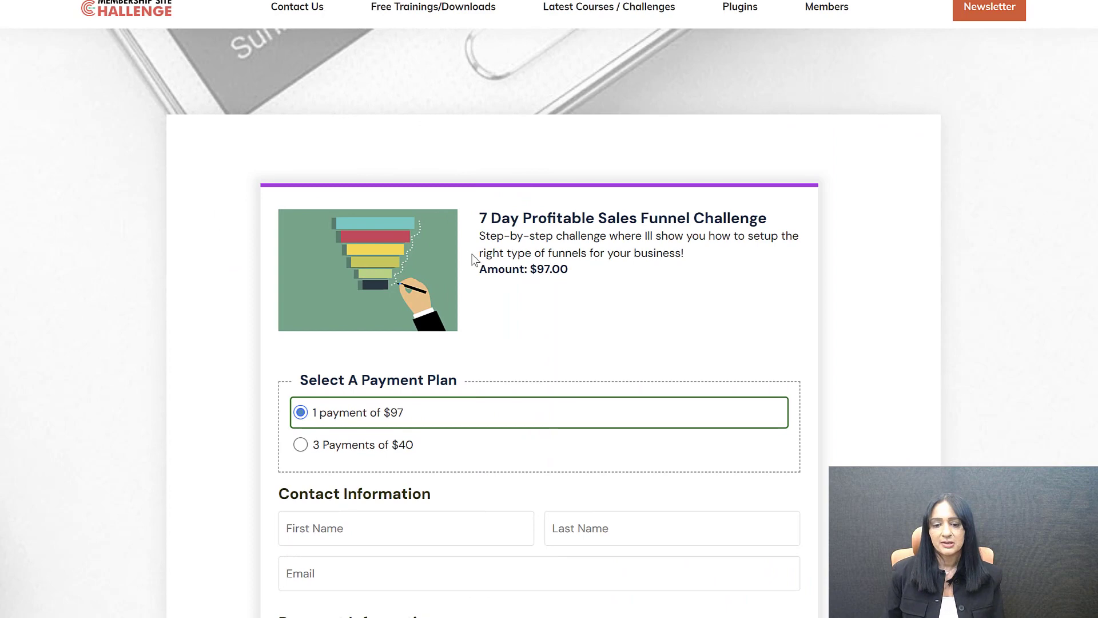
Examine the checkout page's product header and payment plans, choosing "1 payment of $97" and then "3 Payments of $40"
scroll(217, 179, down, 1)
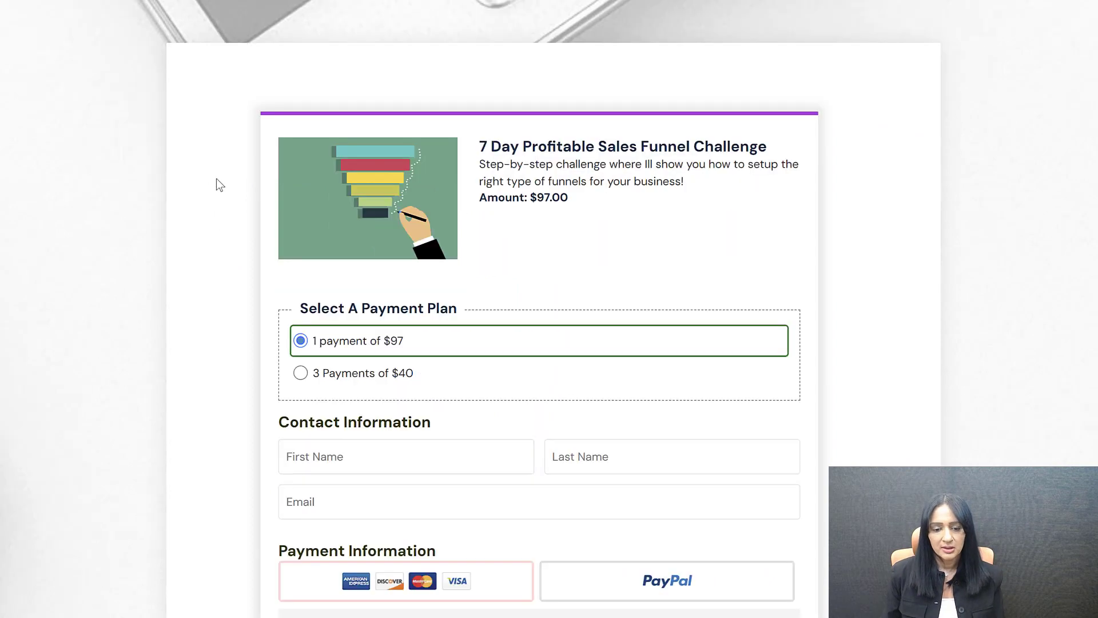
click(407, 346)
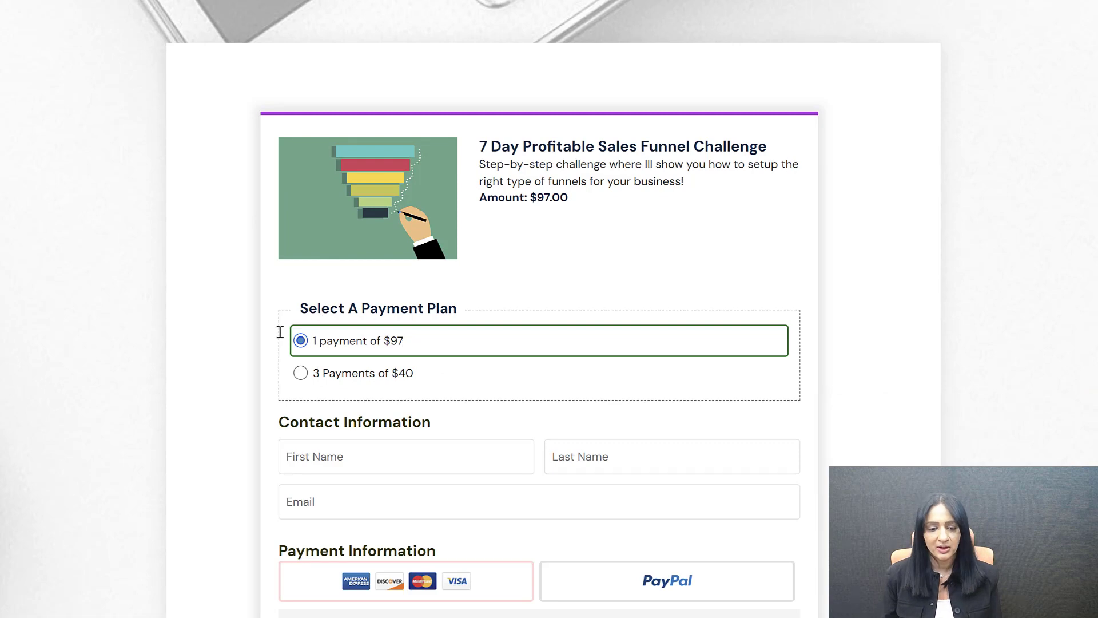
scroll(298, 343, down, 1)
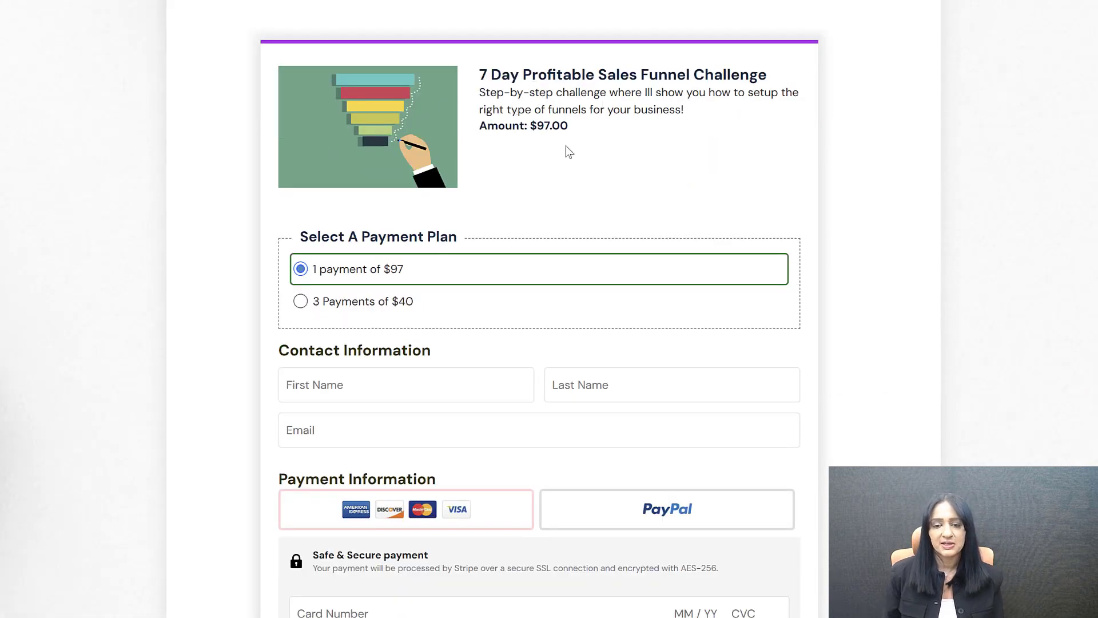
click(300, 302)
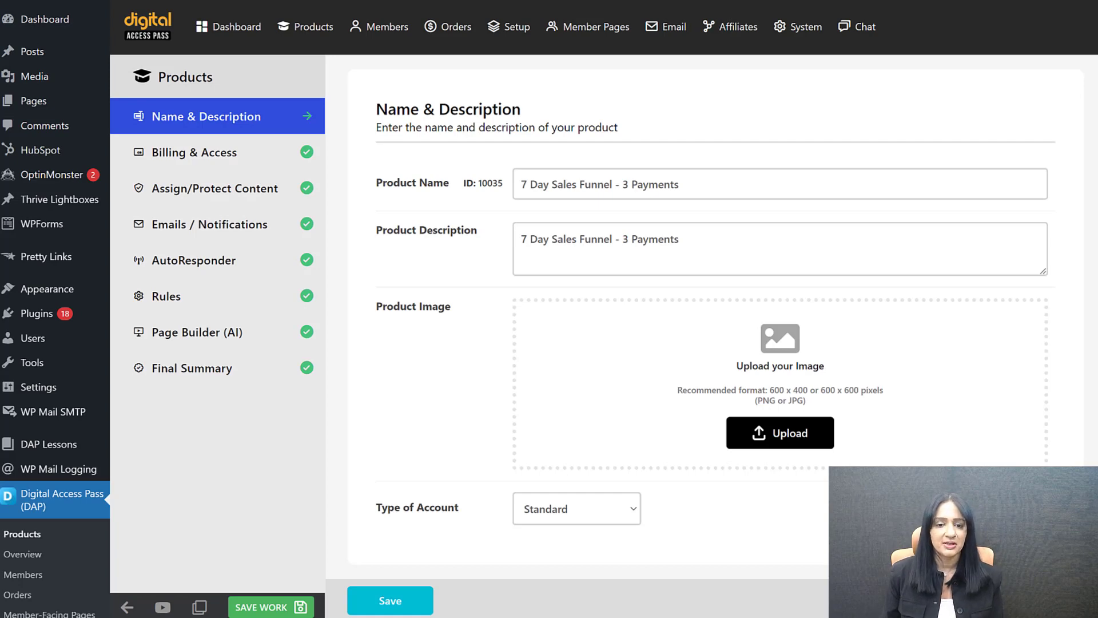
Switch to Digital Access Pass and upload a product image for "7 Day Sales Funnel - 3 Payments"
click(791, 440)
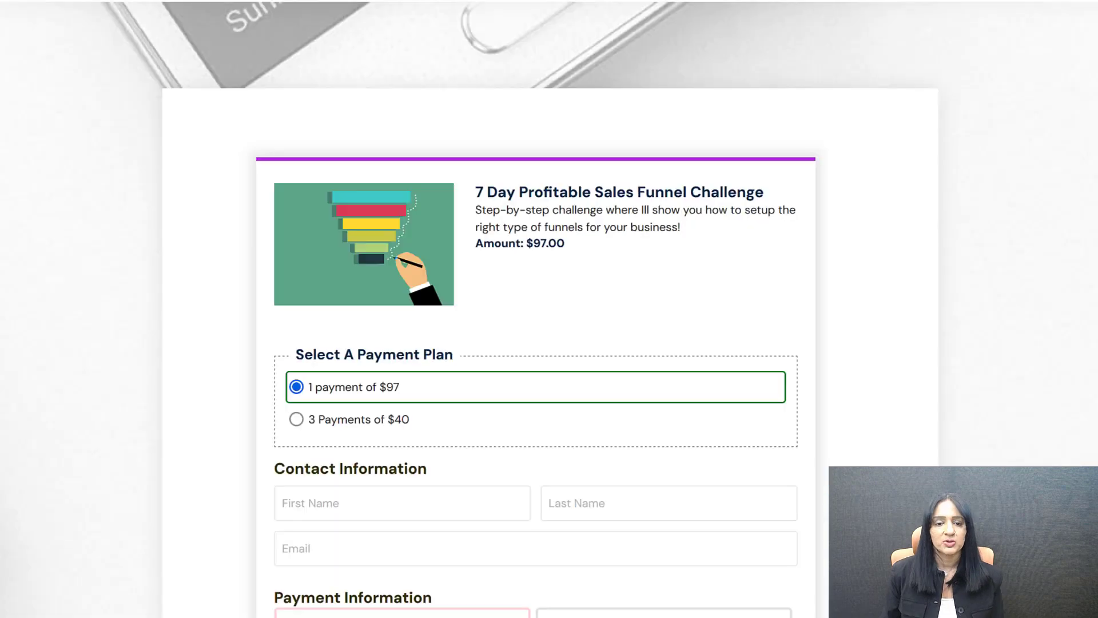
Return to the checkout page, select the "3 Payments of $40" plan and check its order details and product header
scroll(283, 327, down, 2)
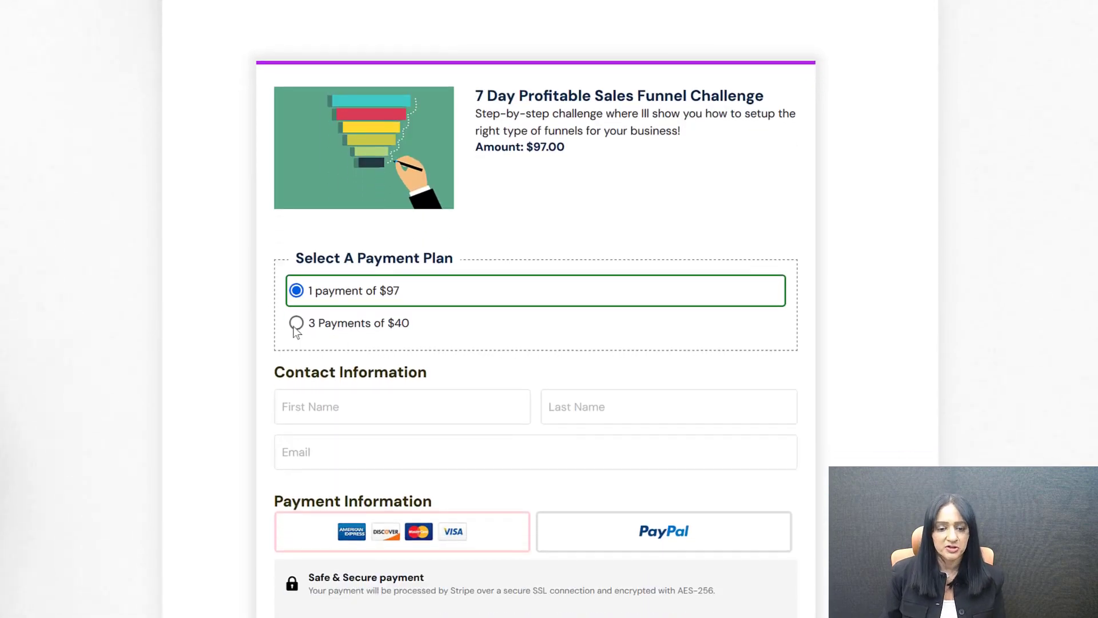
click(297, 324)
scroll(485, 247, down, 4)
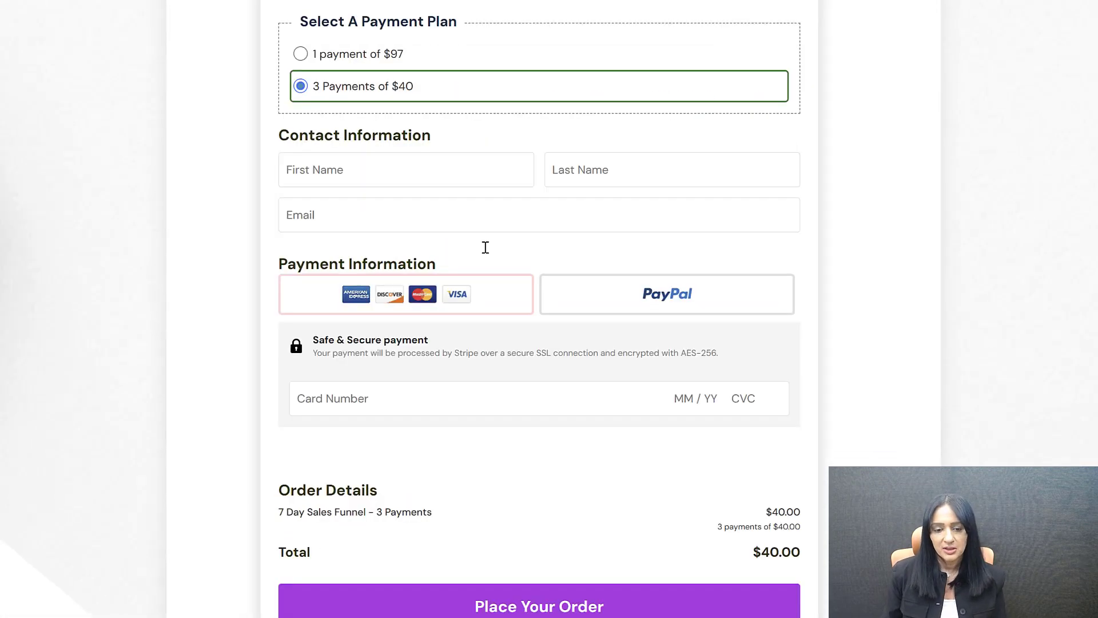
scroll(310, 510, down, 3)
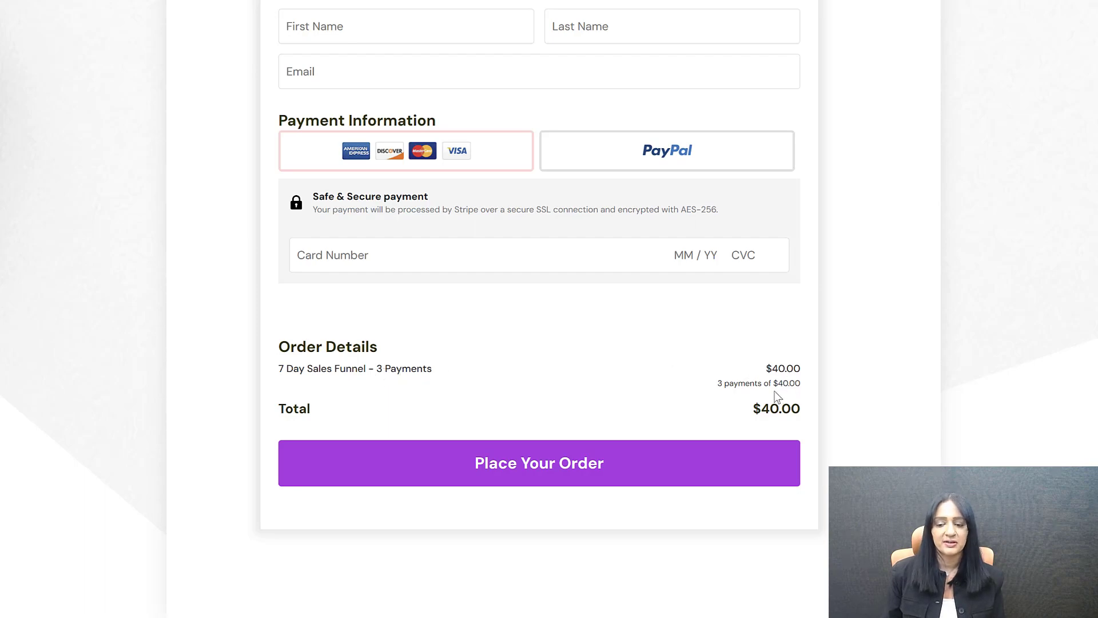
scroll(388, 299, up, 1)
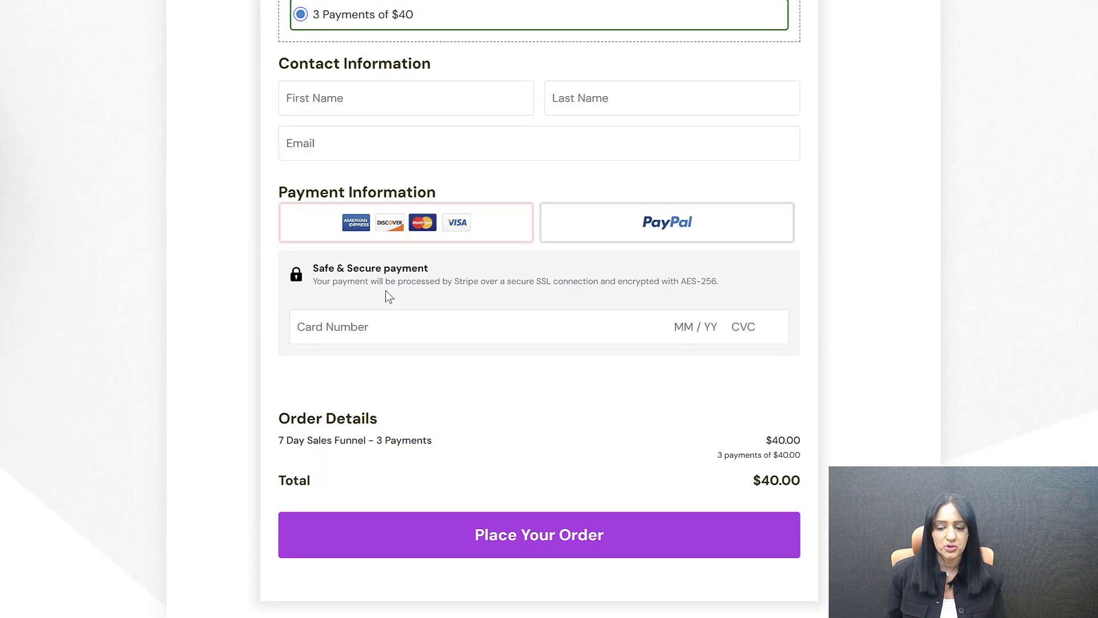
scroll(399, 286, up, 3)
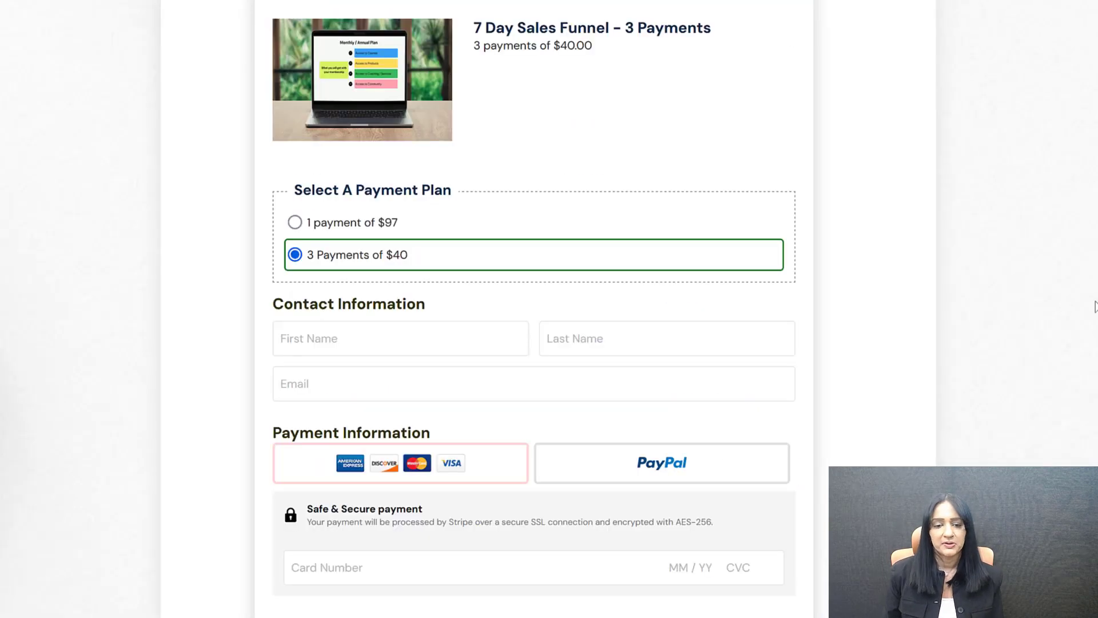
scroll(447, 312, up, 1)
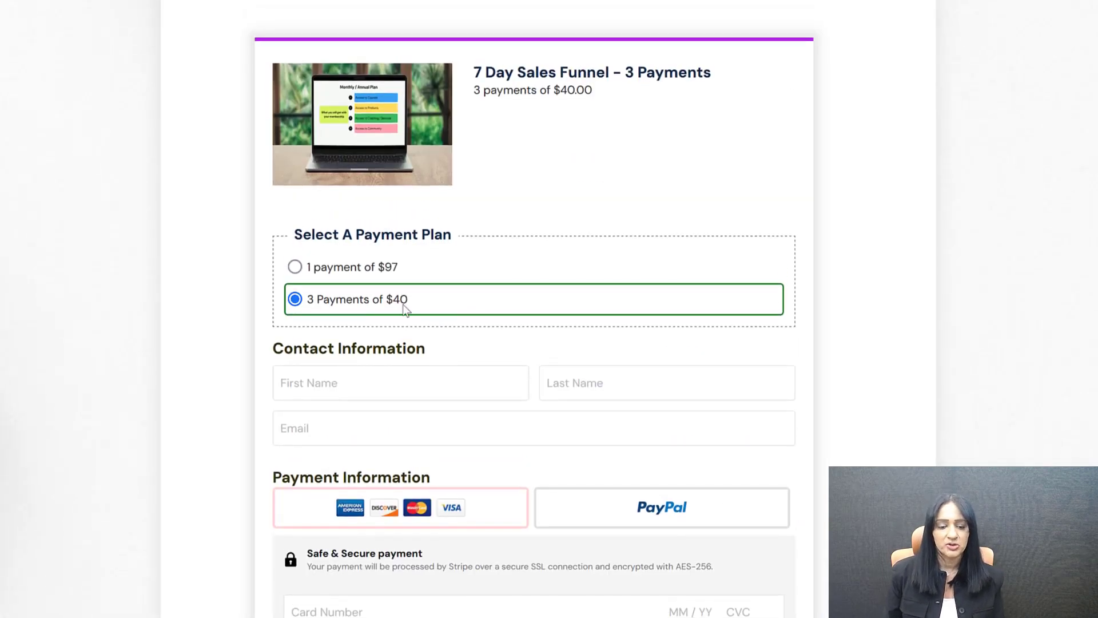
Switch the checkout to "1 payment of $97" and check its order details and header description
click(294, 267)
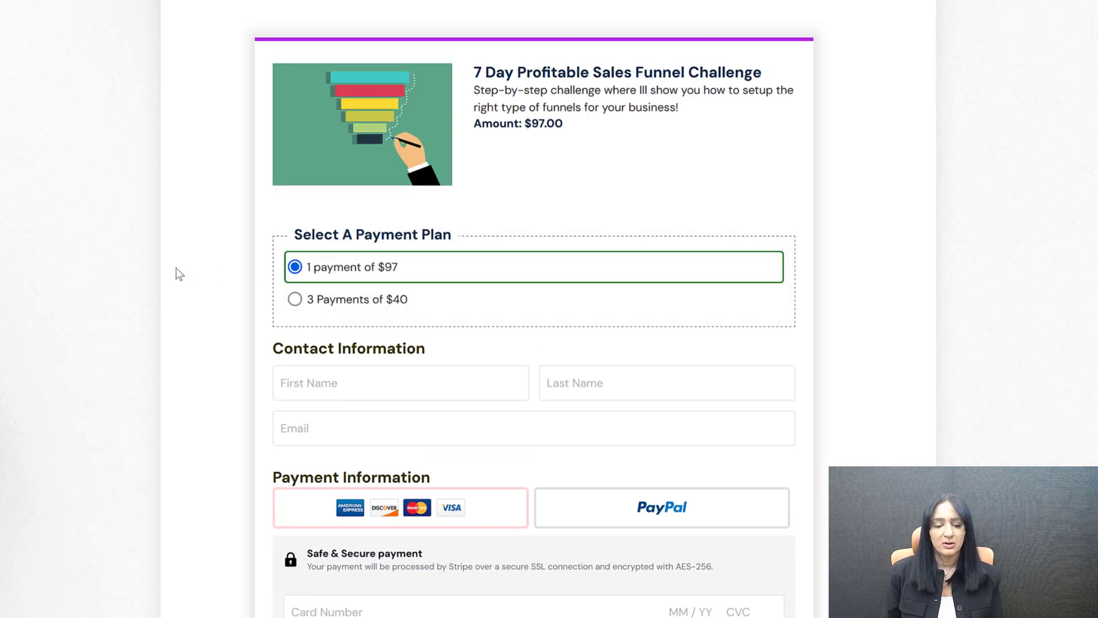
scroll(213, 247, down, 7)
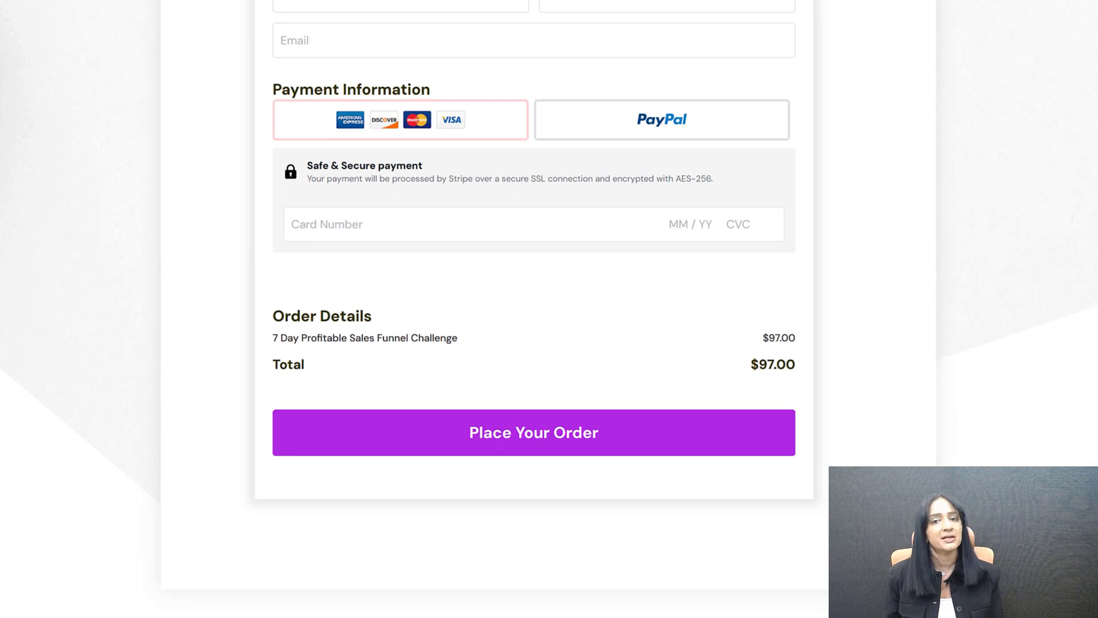
scroll(1081, 343, up, 7)
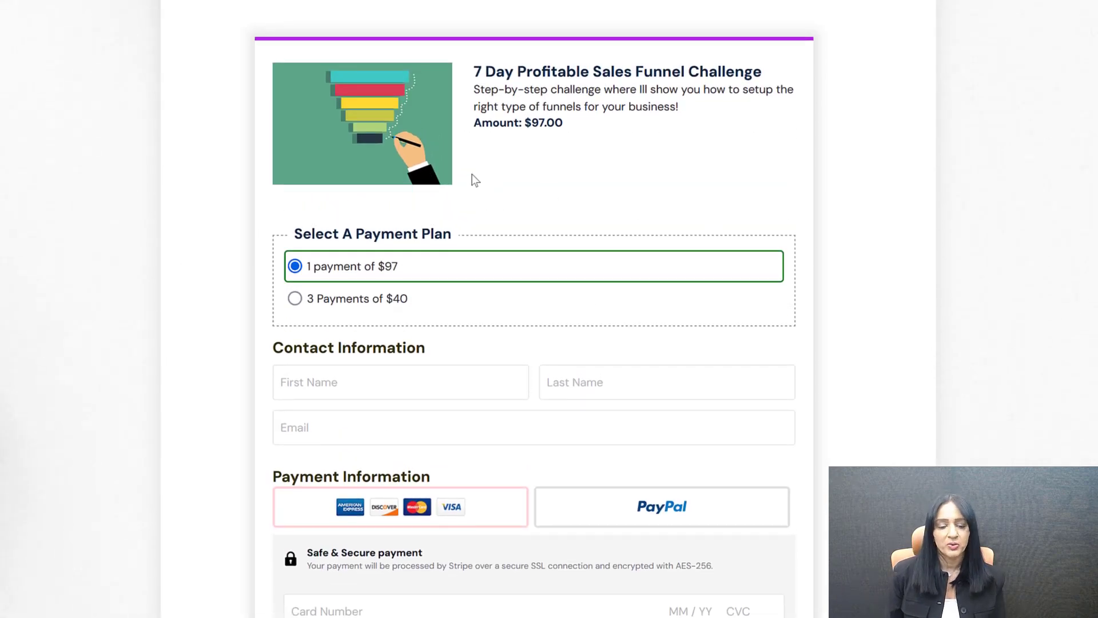
drag(479, 90, 708, 116)
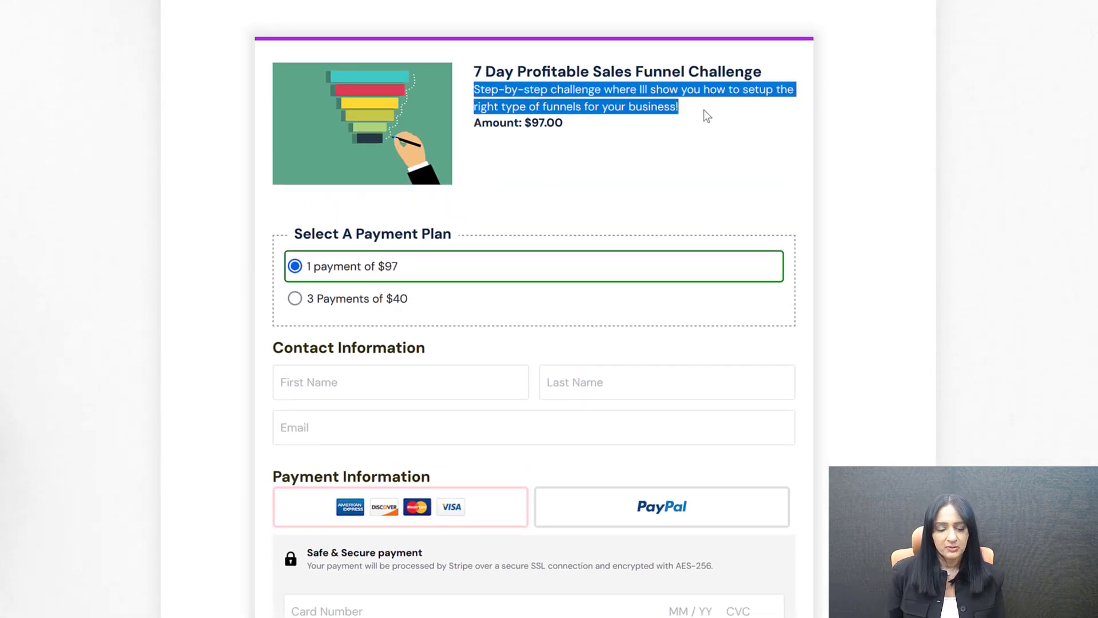
click(708, 116)
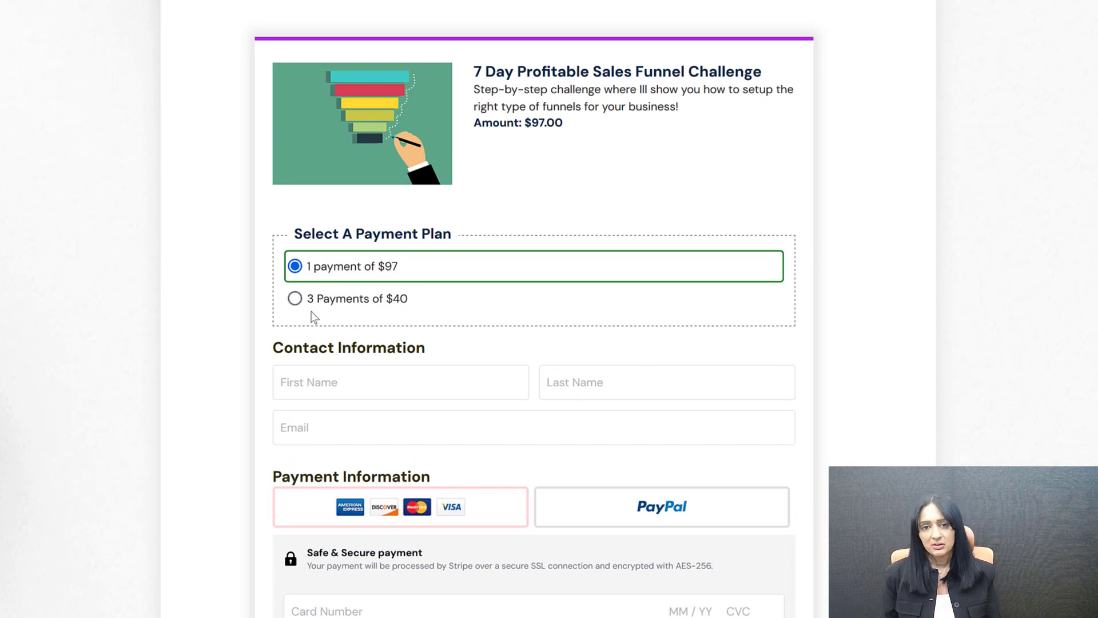
Switch the checkout back to "3 Payments of $40" and check the description in its product header
click(294, 299)
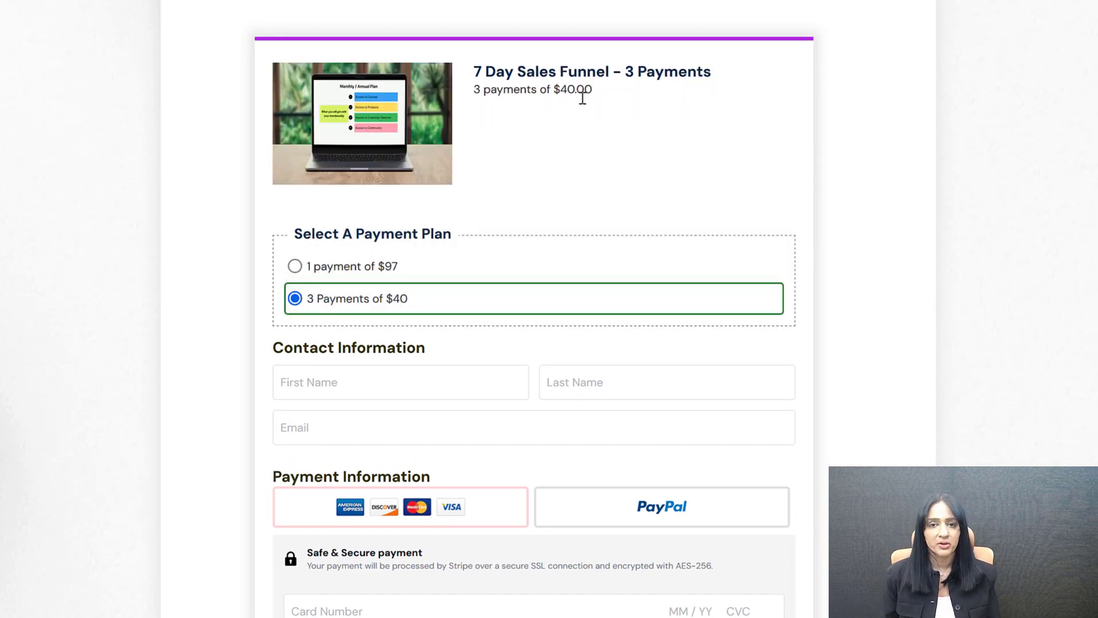
drag(476, 89, 650, 101)
click(607, 115)
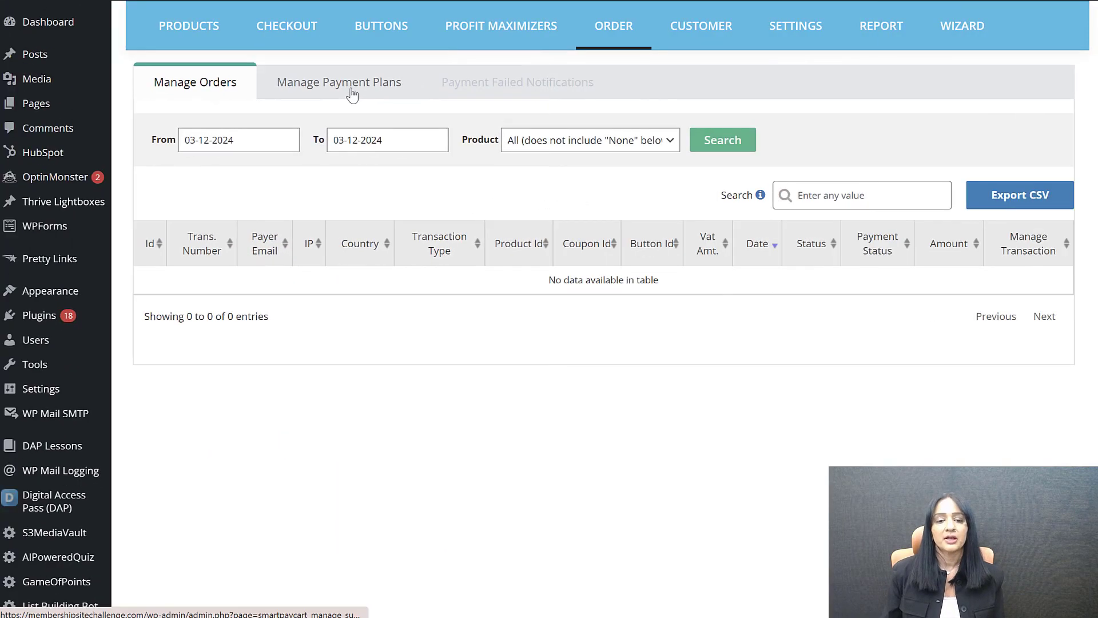
Switch to SmartPayCart's order management and view the list of customer payment plans
click(352, 95)
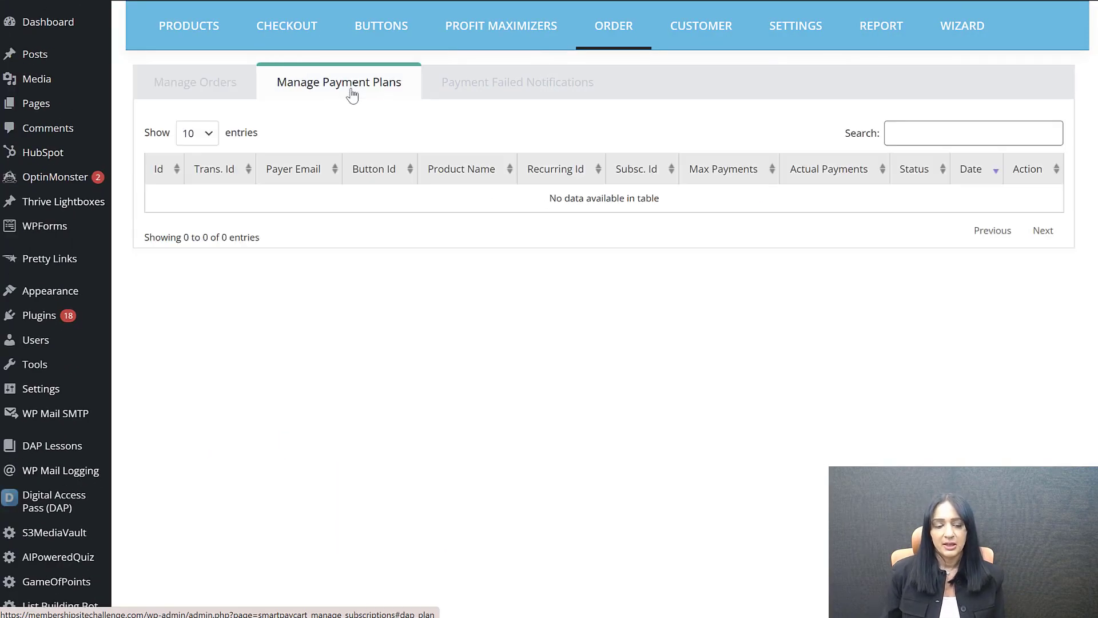